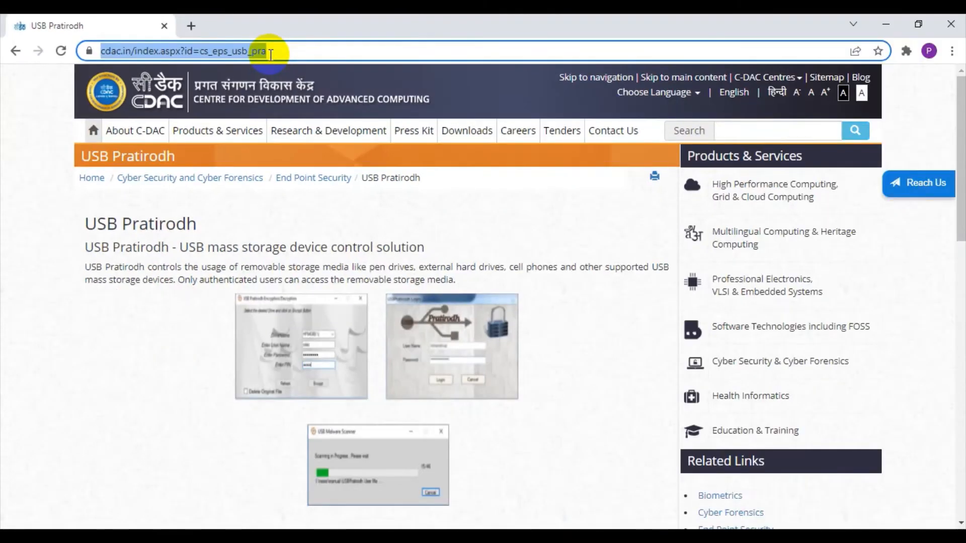
Step: Review the USB Pratirodh product page from its description through the features and system requirements to the download section
scroll(144, 323, down, 3)
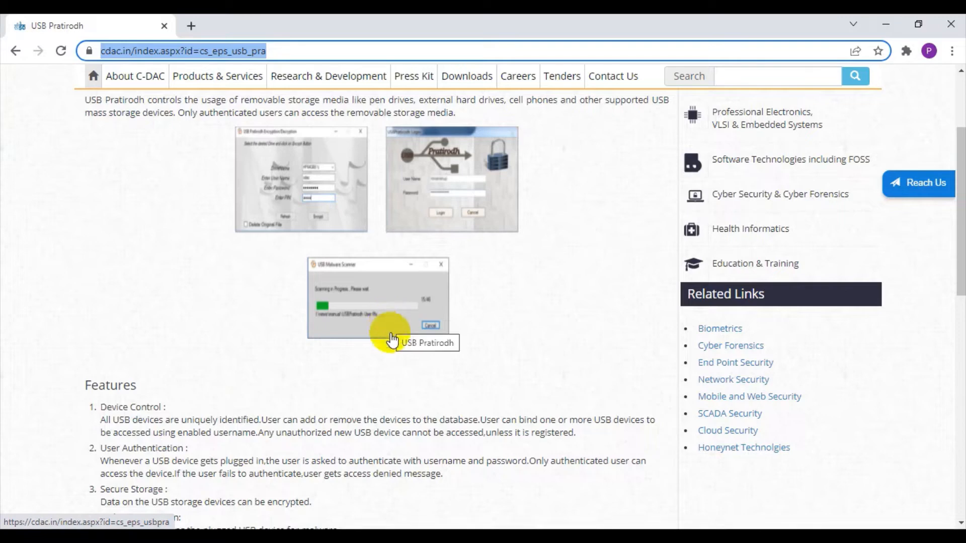
scroll(392, 340, down, 3)
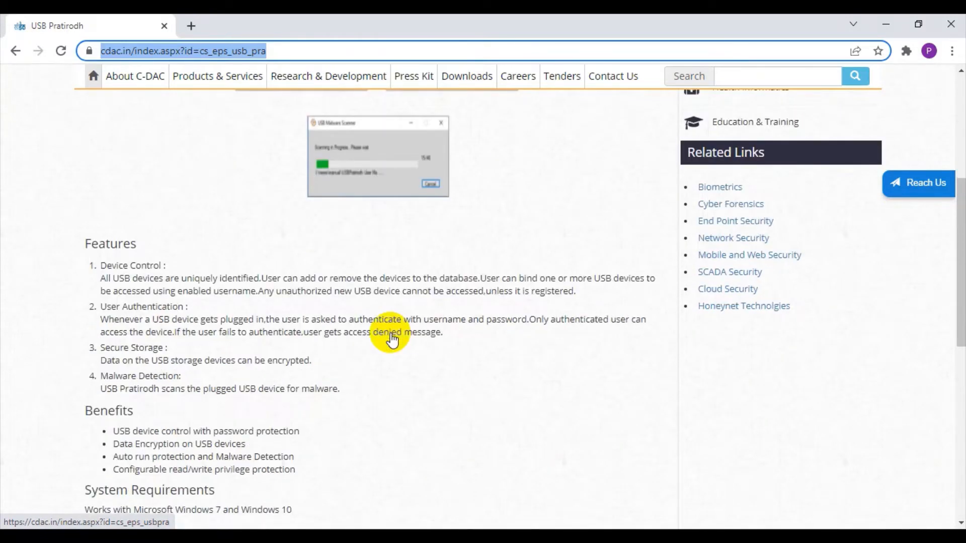
scroll(392, 340, down, 1)
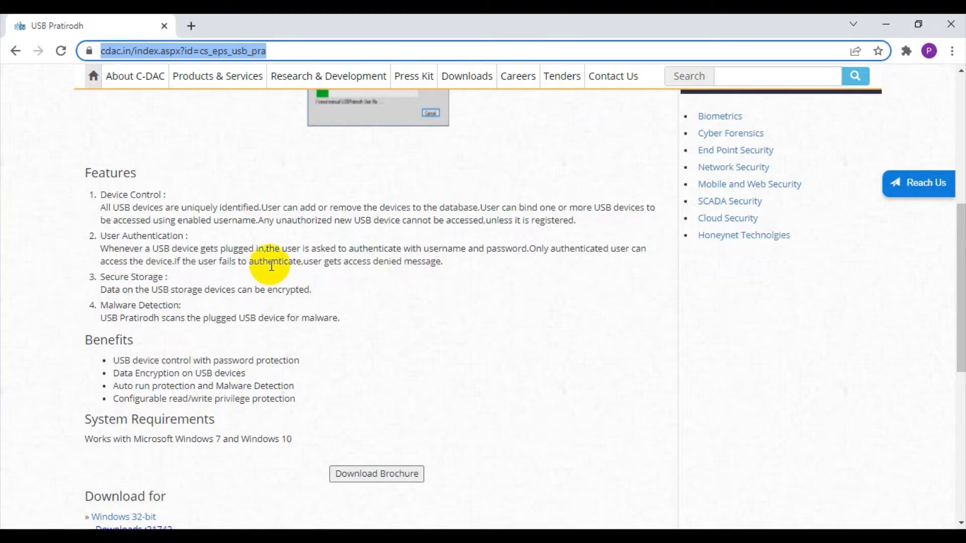
scroll(232, 362, down, 4)
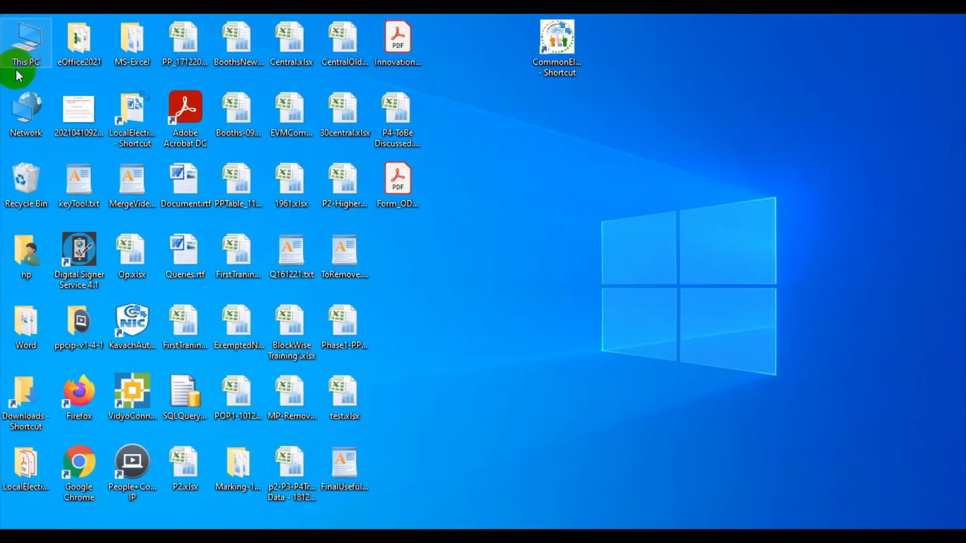
Step: Check the system type in the PC's properties to see which Windows version applies, then close the properties
right_click(29, 43)
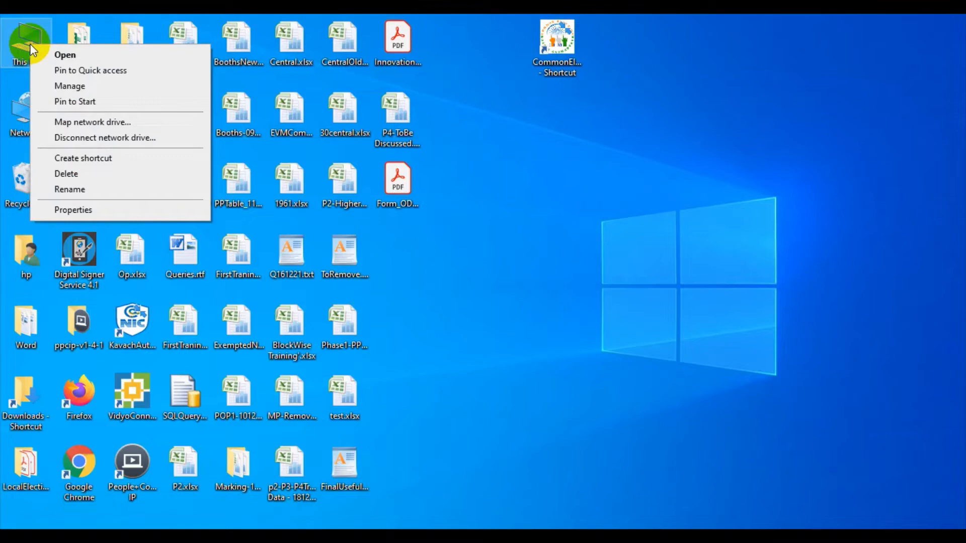
click(64, 210)
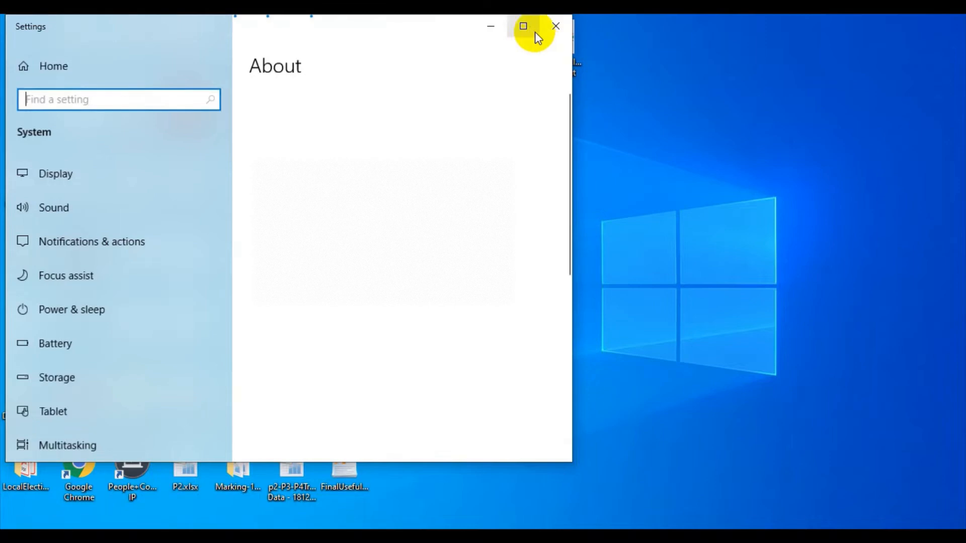
click(524, 27)
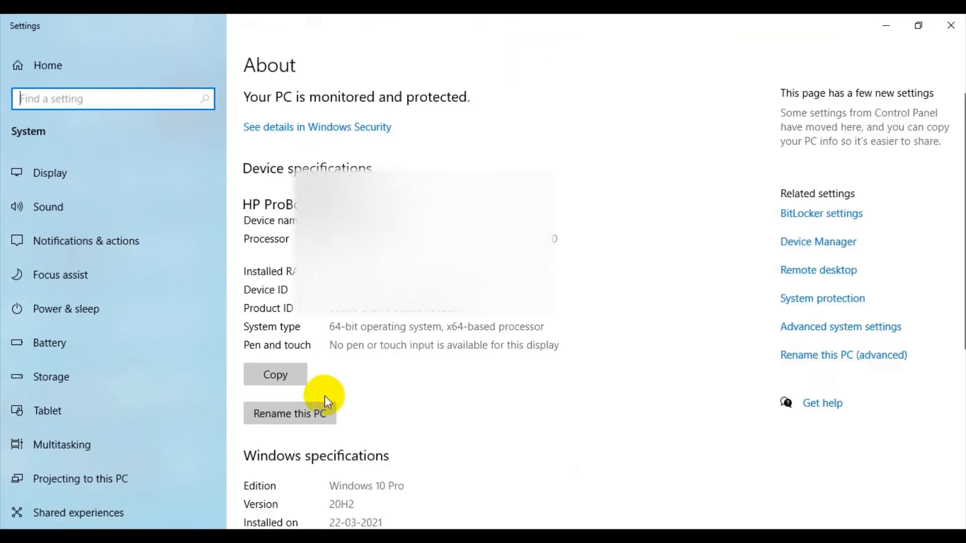
scroll(325, 397, down, 4)
scroll(334, 366, up, 1)
click(328, 174)
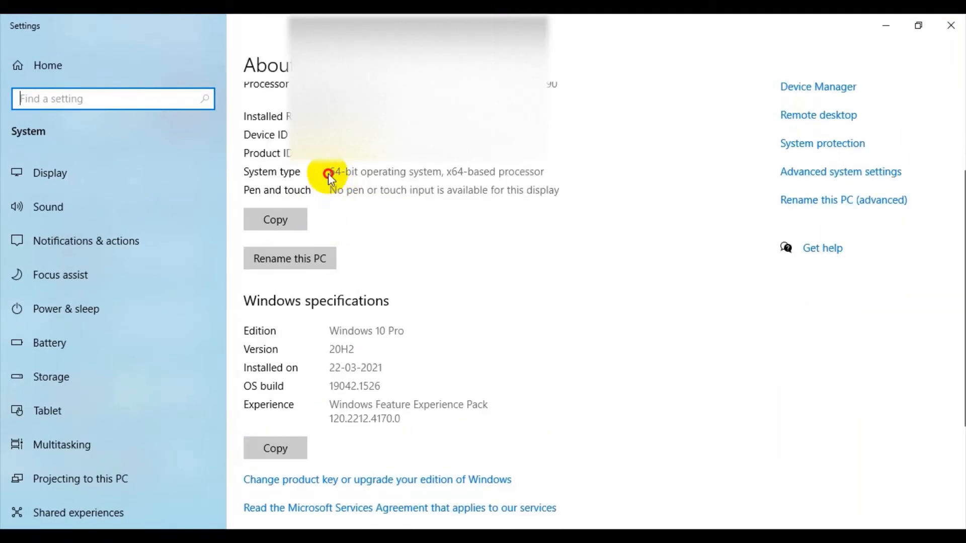
drag(325, 171, 441, 177)
click(956, 31)
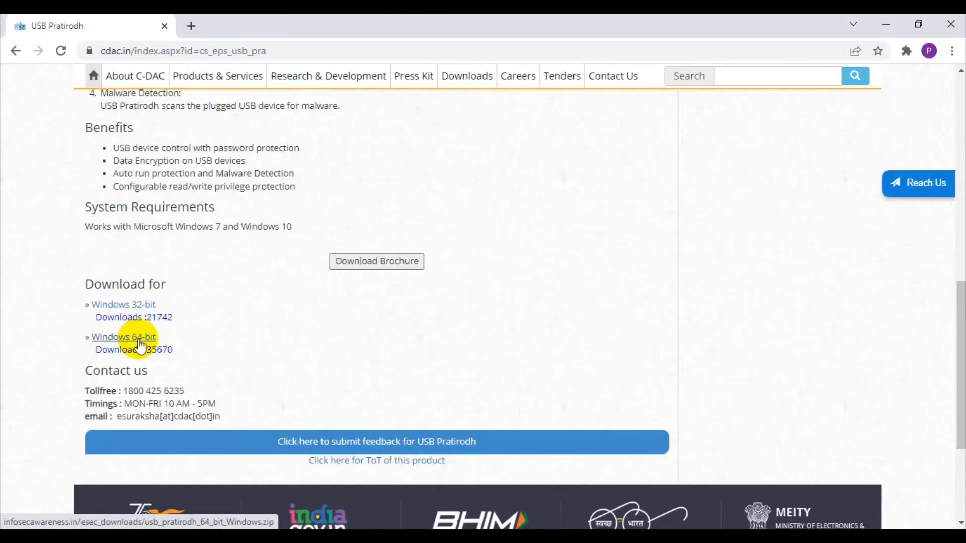
Step: Download the Windows 64-bit package by copying its link address and opening it in a new browser tab
click(139, 343)
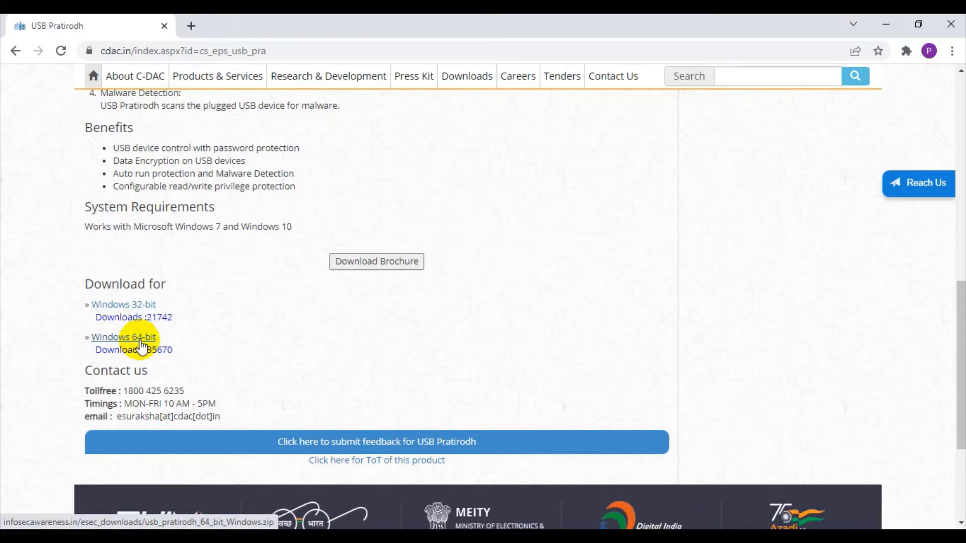
right_click(124, 338)
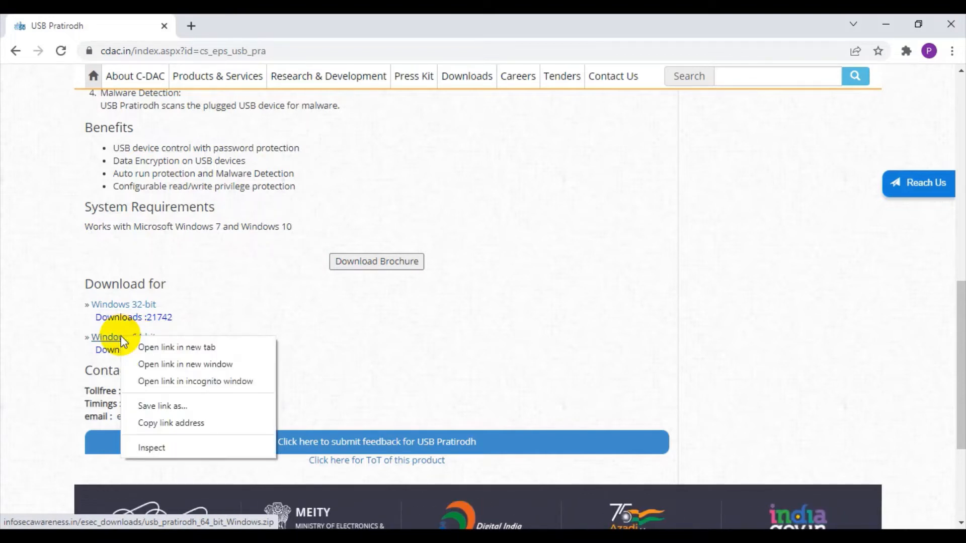
click(159, 422)
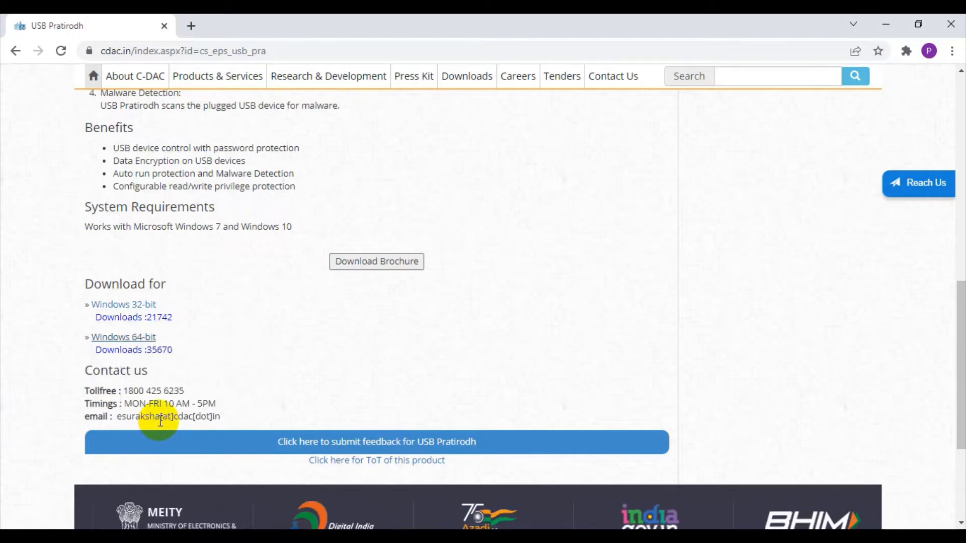
click(192, 28)
right_click(188, 48)
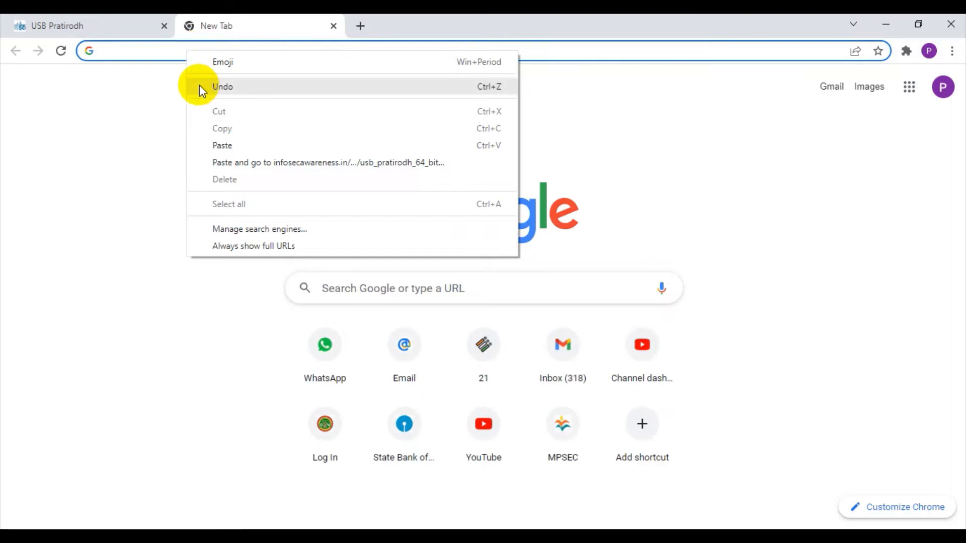
click(221, 145)
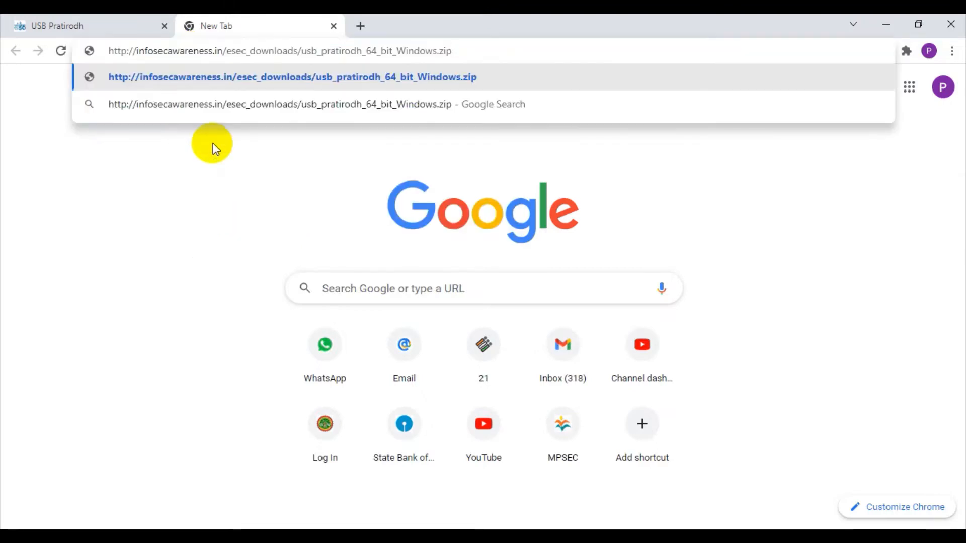
key(Return)
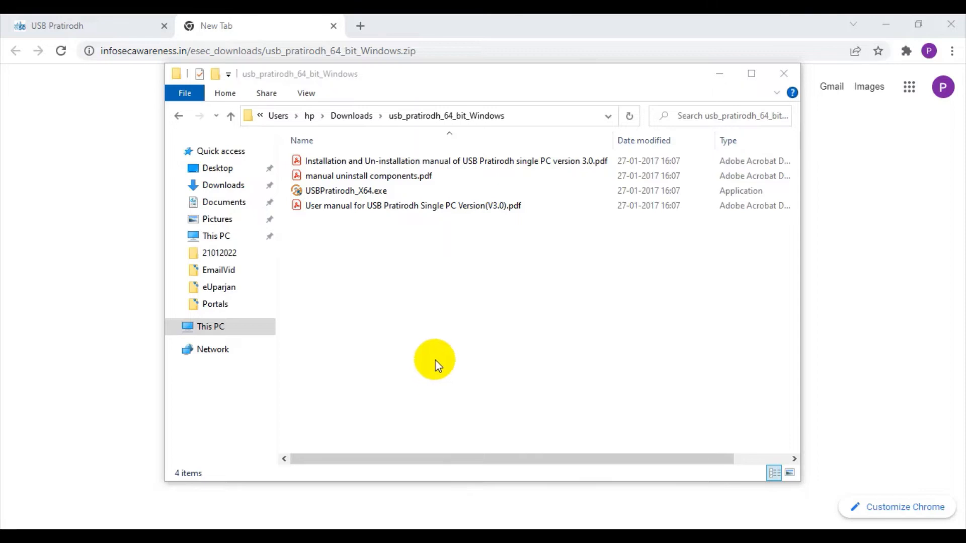
Step: Maximize the extracted usb_pratirodh_64_bit_Windows folder and launch the USBPratirodh_X64.exe installer
click(387, 90)
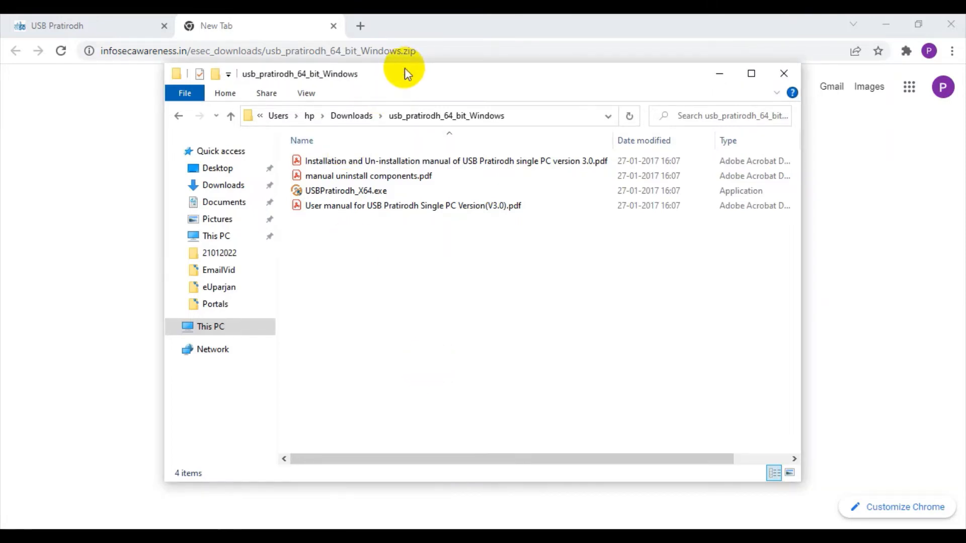
double_click(403, 72)
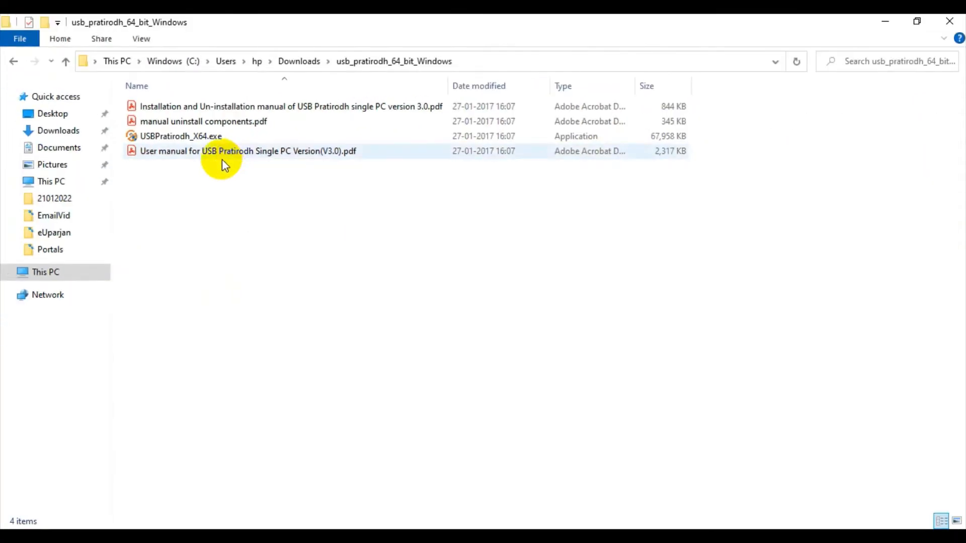
click(203, 141)
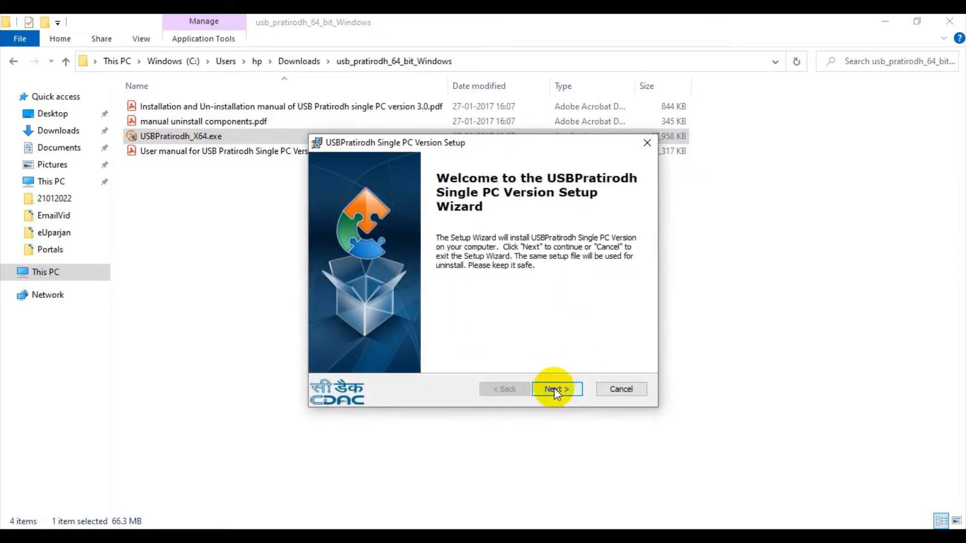
Step: Accept the license agreement in the setup wizard and continue with the default installation folder
click(556, 390)
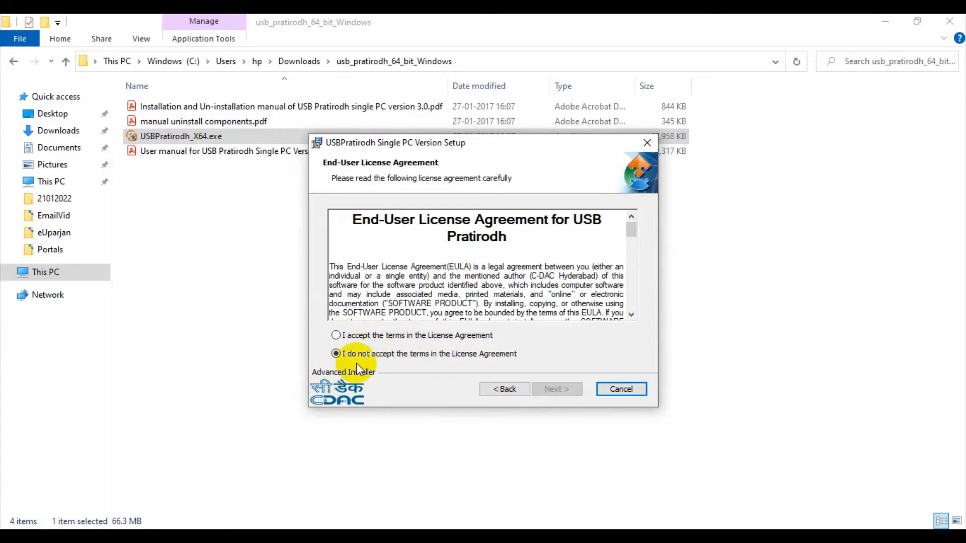
click(351, 340)
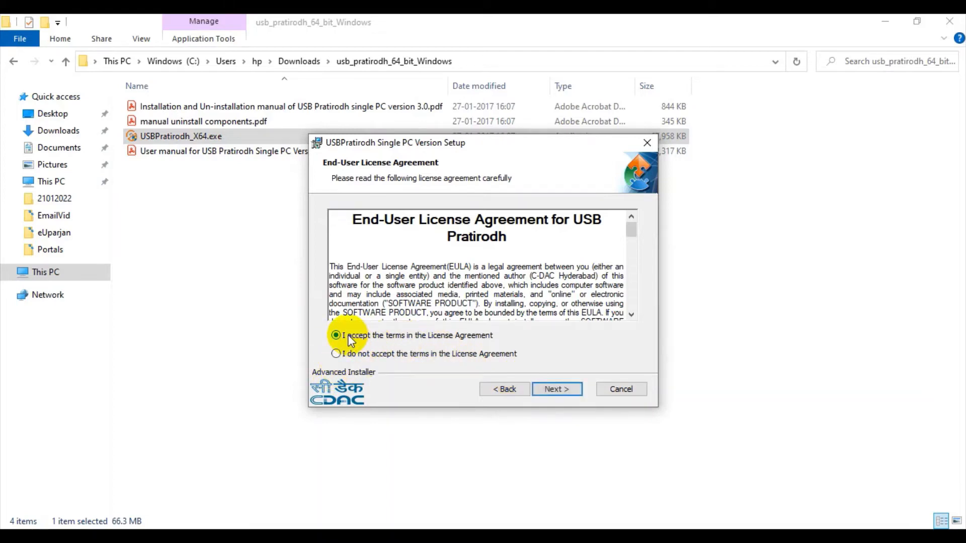
click(556, 390)
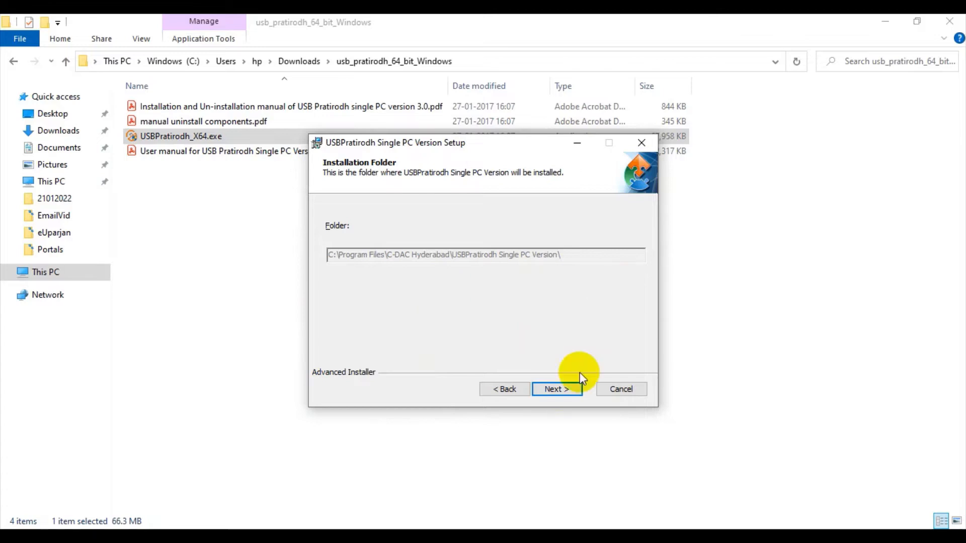
click(572, 391)
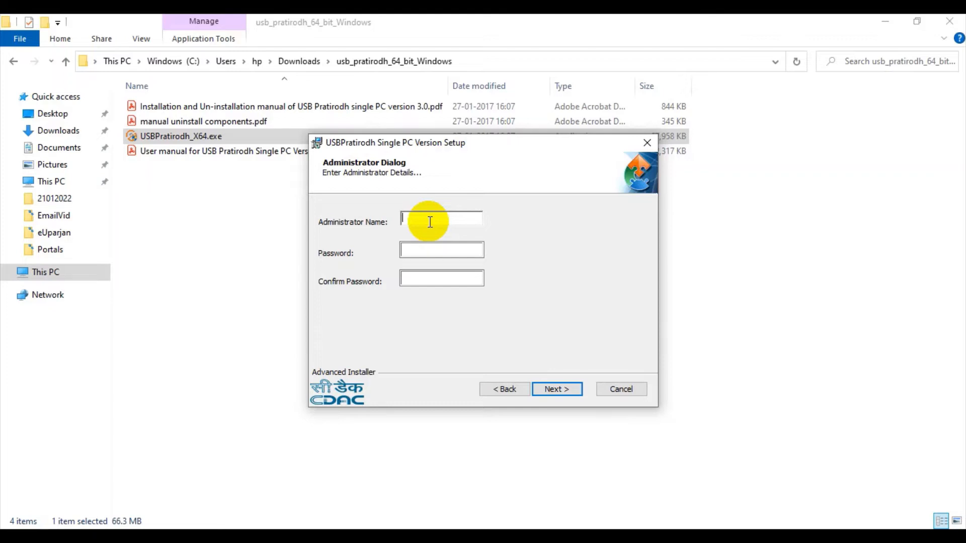
Step: Enter Testing as the administrator name, fill in and confirm the administrator password, and try to continue, dismissing any notices
text(Testing)
key(Tab)
text(********)
key(Tab)
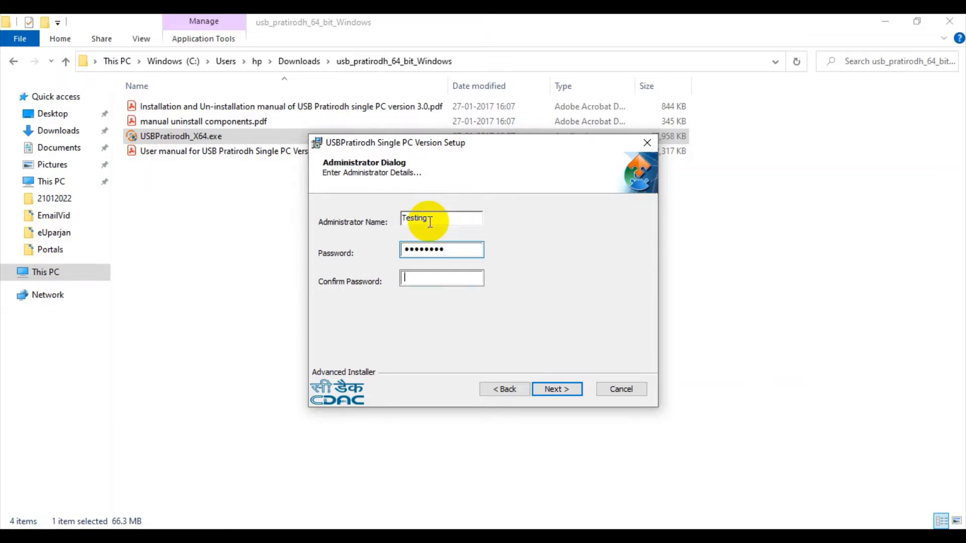
text(********)
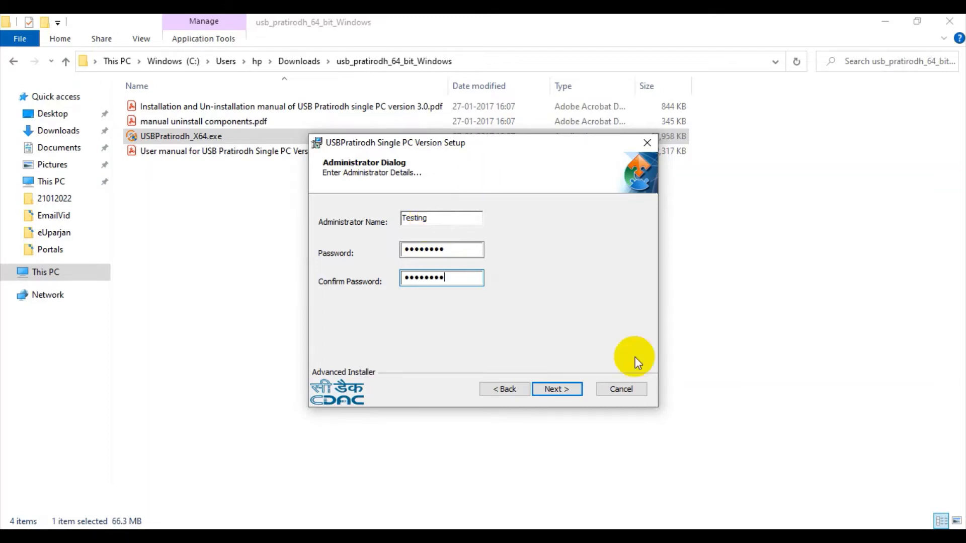
click(575, 393)
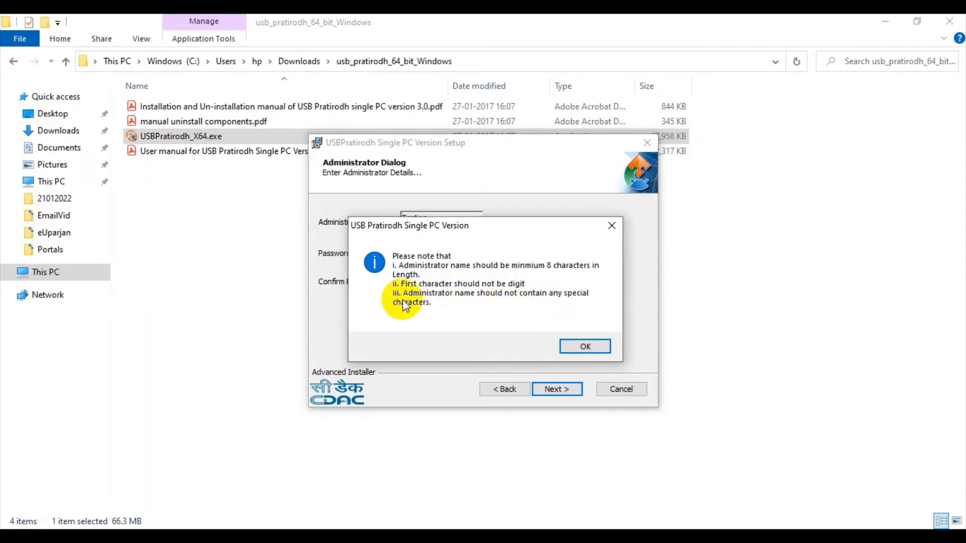
click(578, 346)
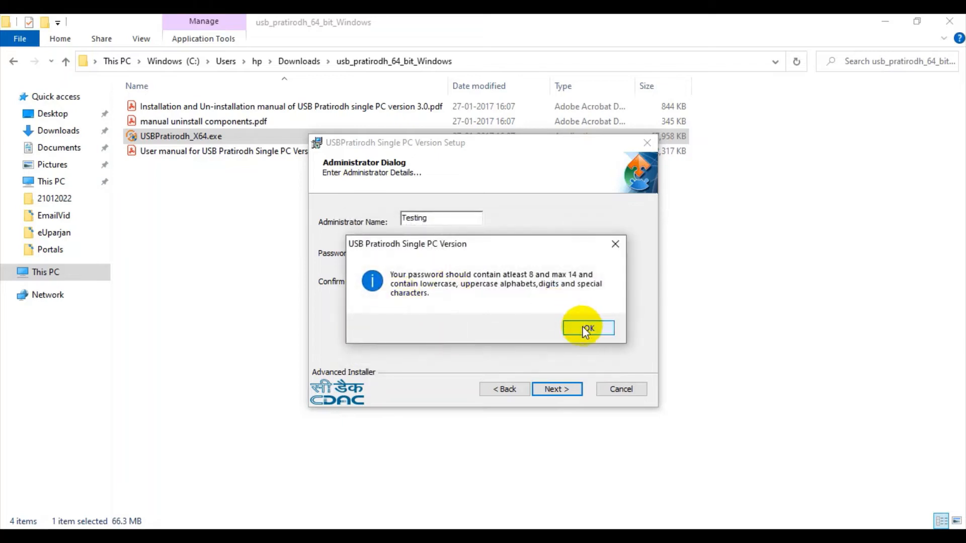
click(582, 328)
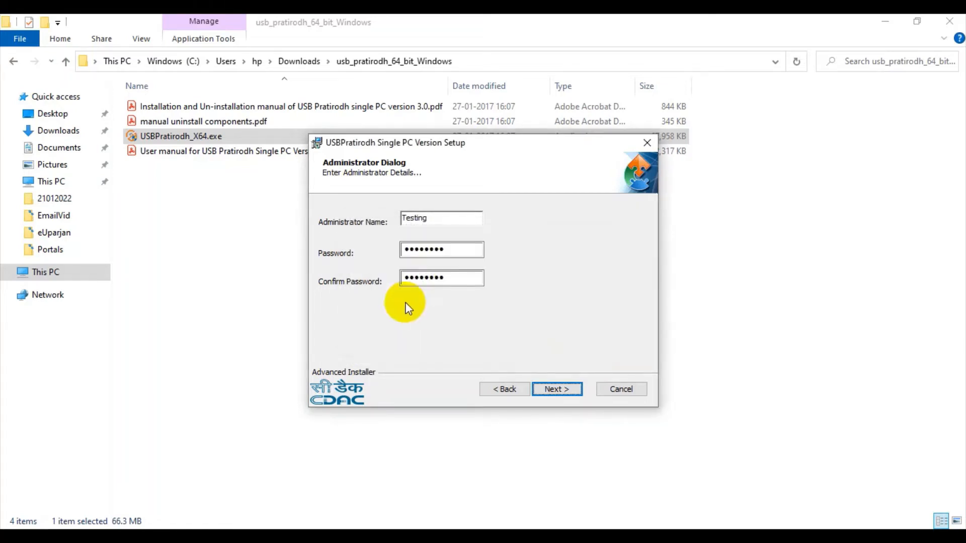
Step: Revise the administrator password in both the password and confirmation fields and try to submit the administrator details again
click(412, 252)
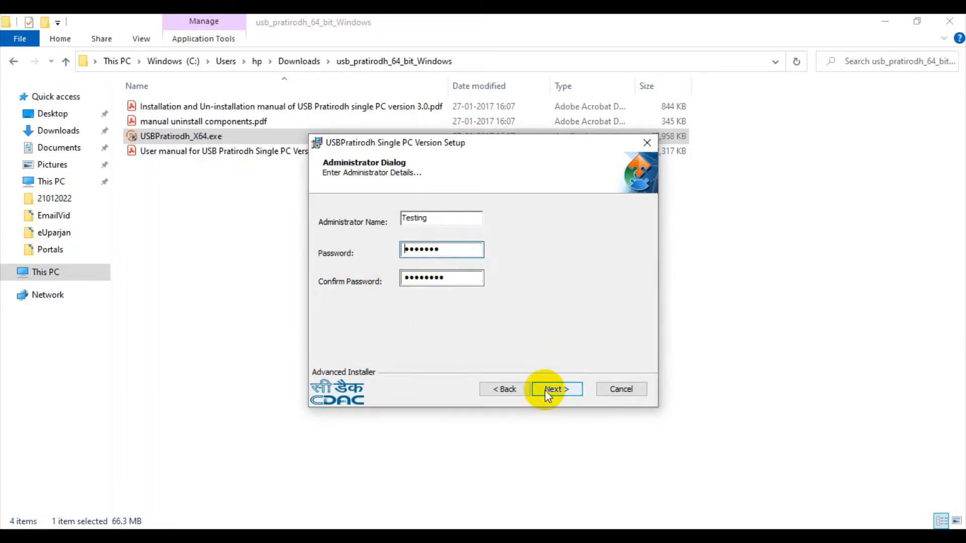
text(•)
click(407, 280)
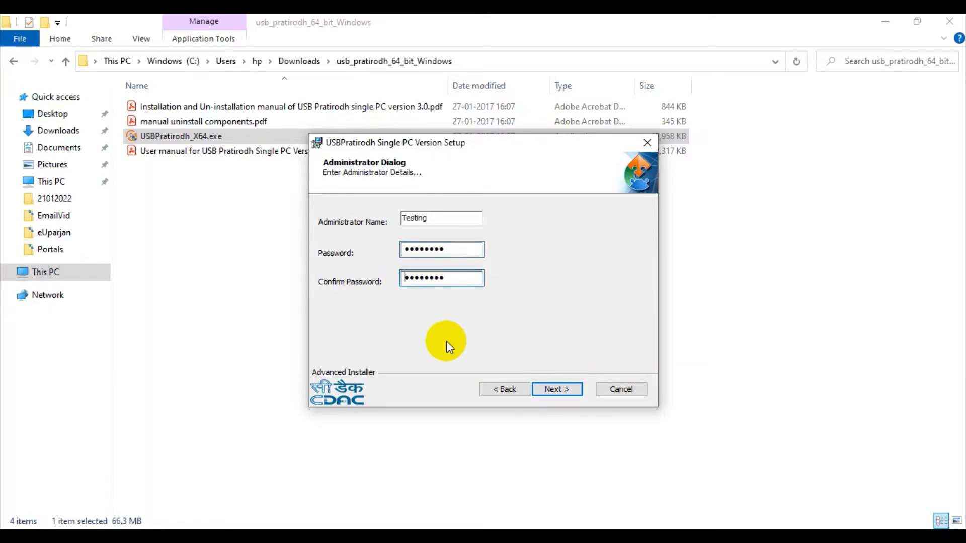
key(Delete)
text(•)
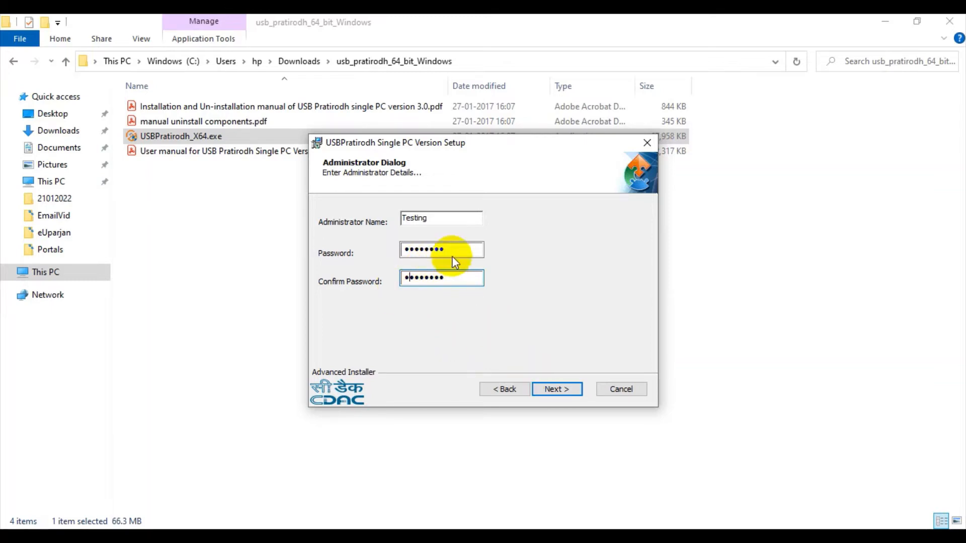
click(553, 389)
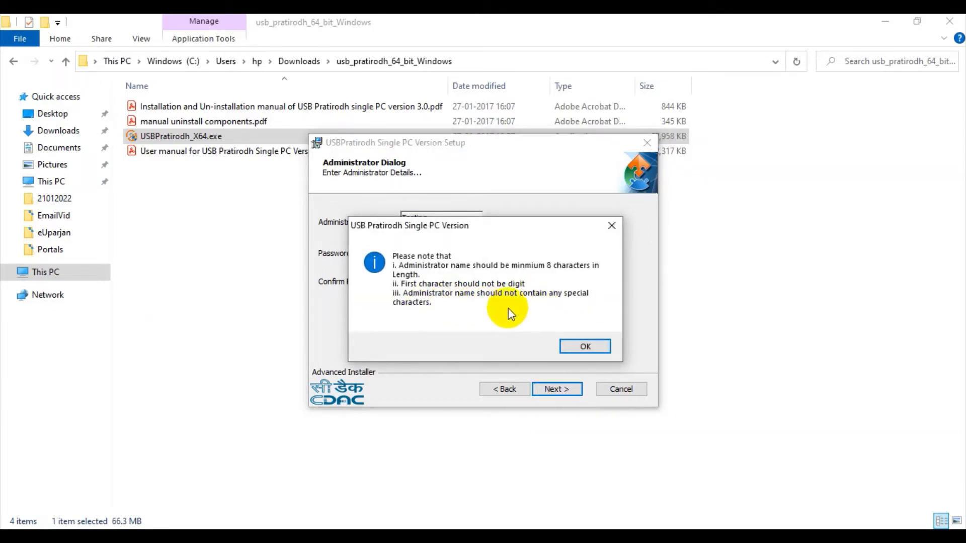
drag(441, 232, 458, 250)
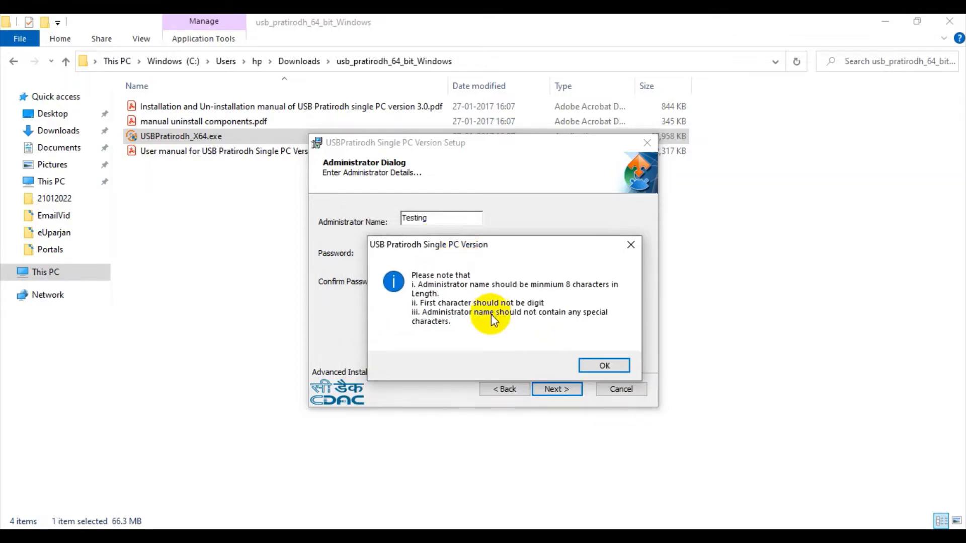
click(604, 366)
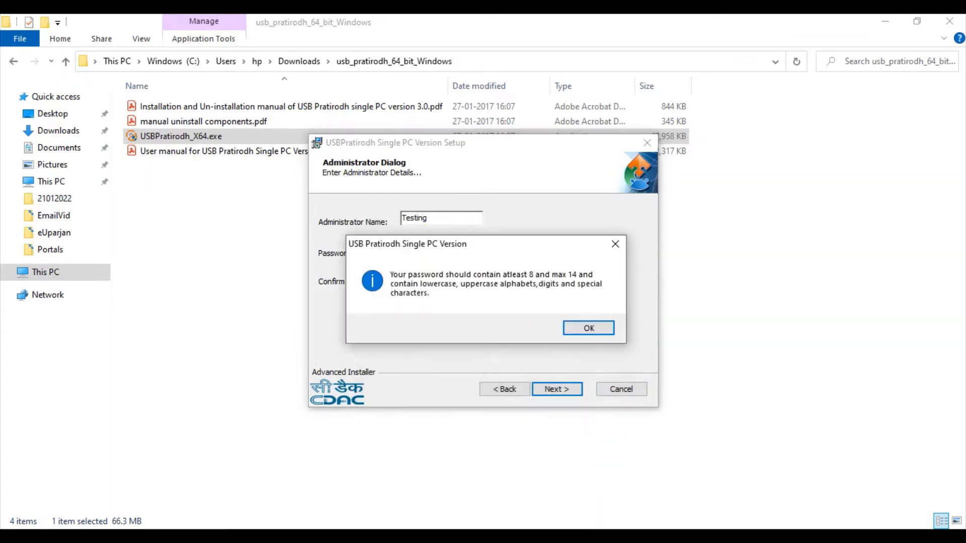
click(585, 327)
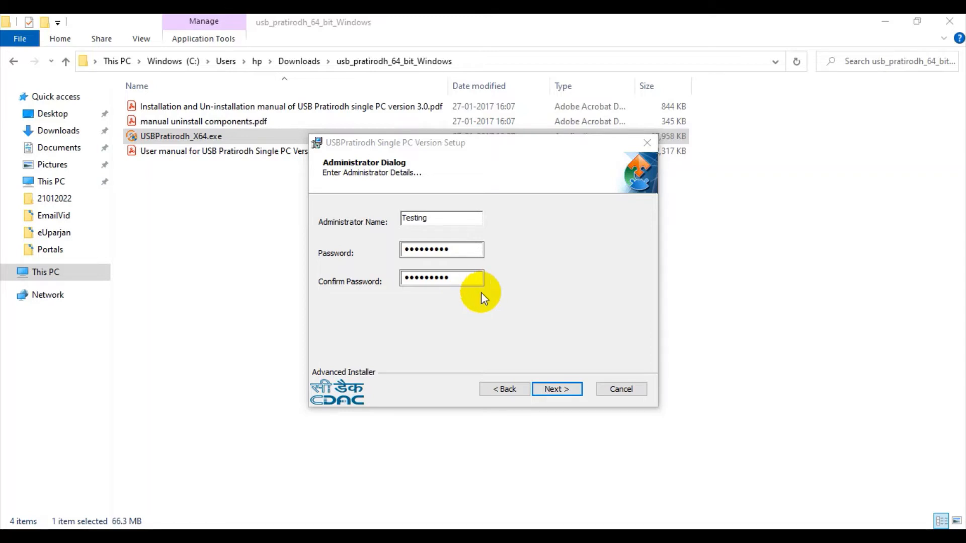
click(556, 389)
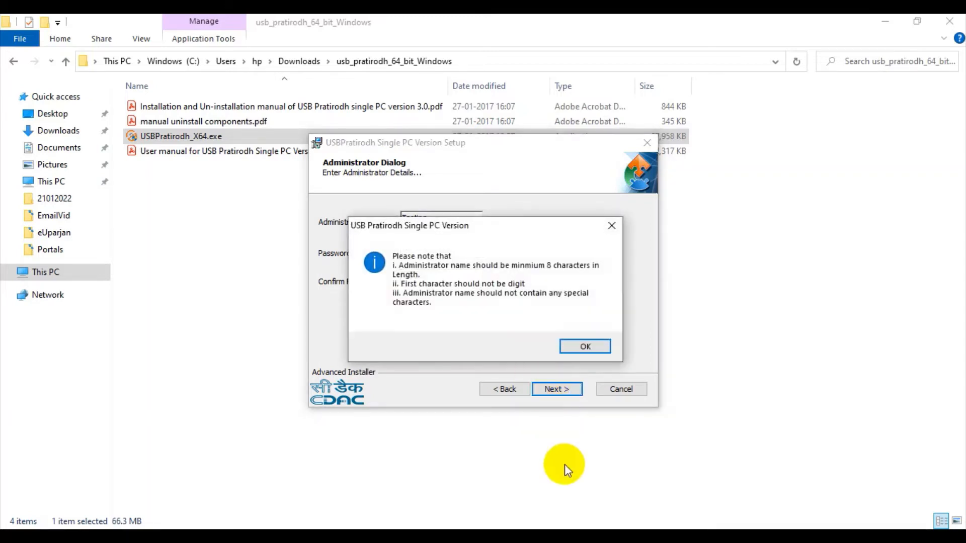
Step: Dismiss the notice, change the administrator name to TestingUSB, and submit the administrator details
key(Return)
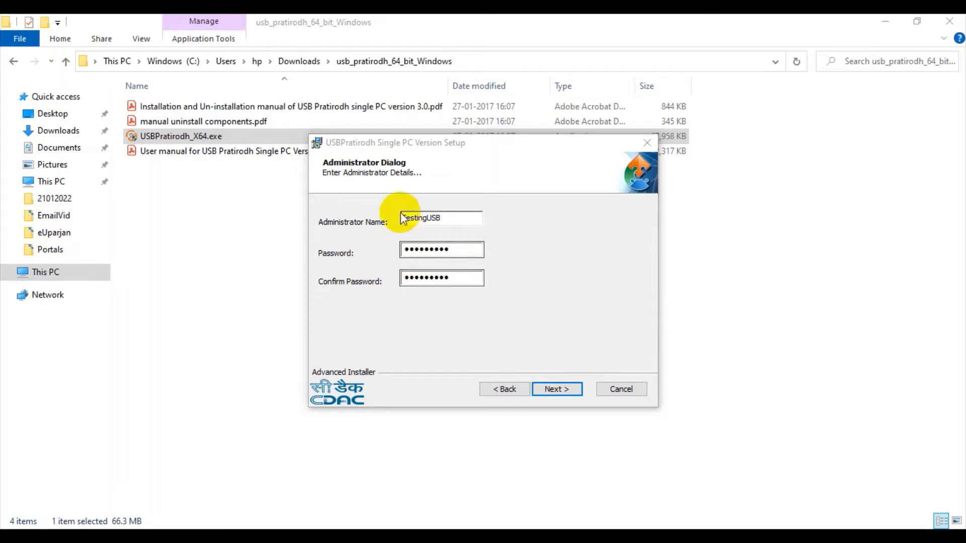
double_click(431, 218)
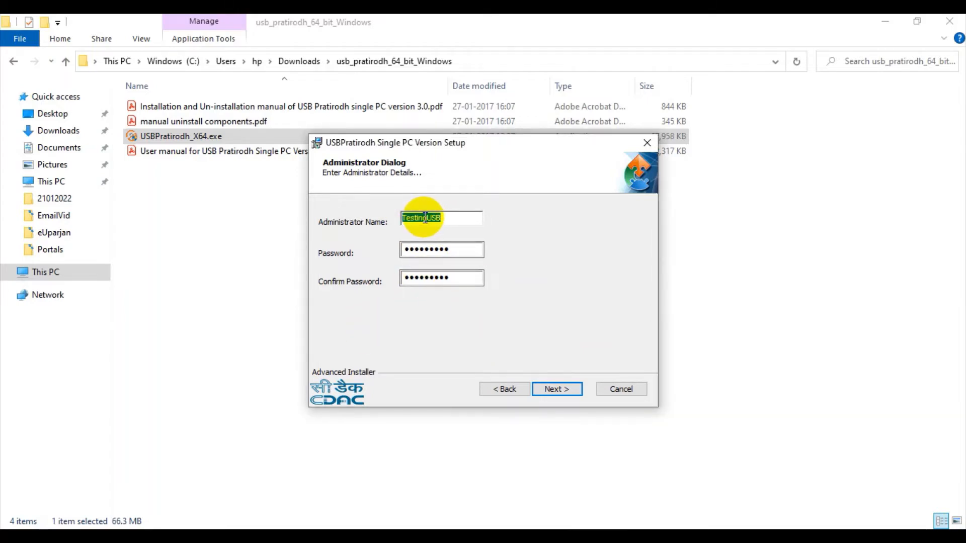
click(451, 216)
drag(463, 218, 382, 216)
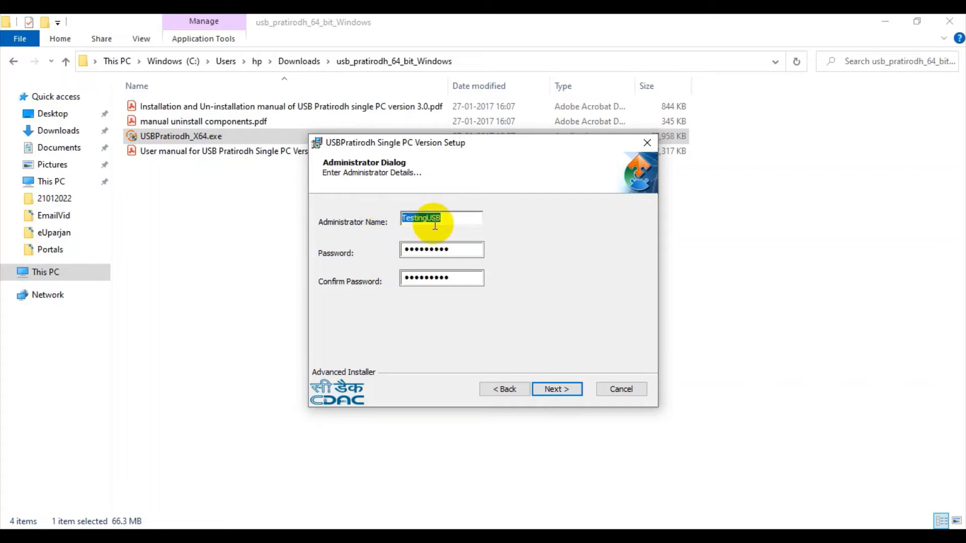
double_click(415, 221)
click(454, 216)
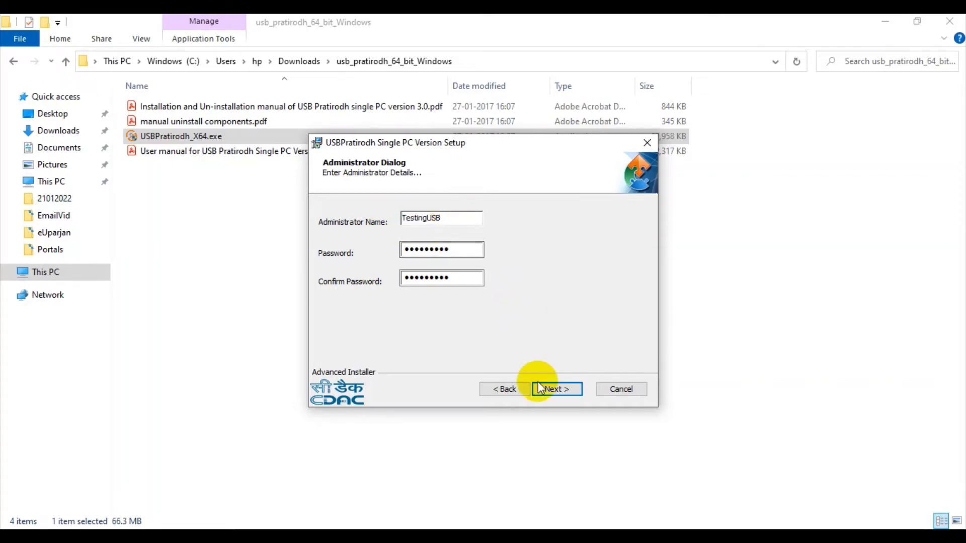
click(558, 390)
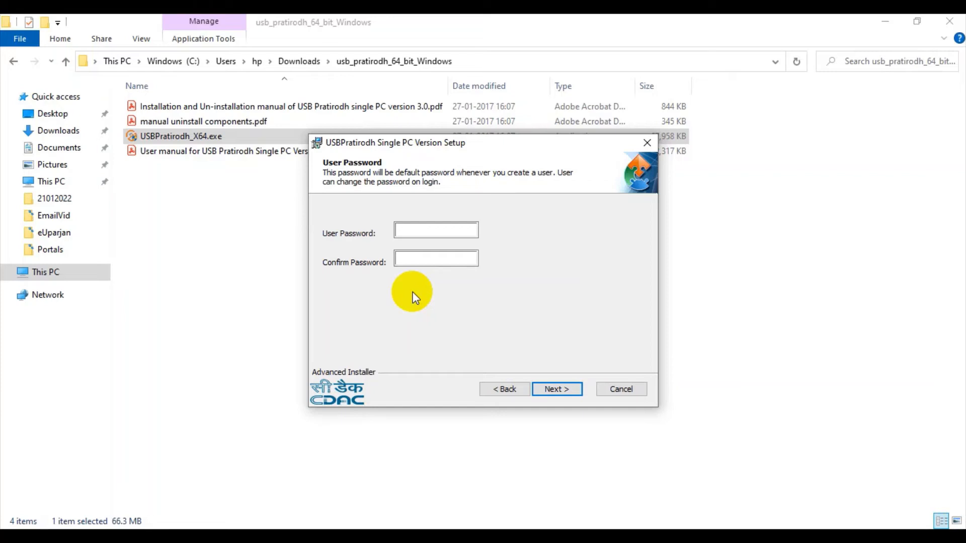
Step: Enter and confirm the default user password in the setup wizard and continue
click(445, 227)
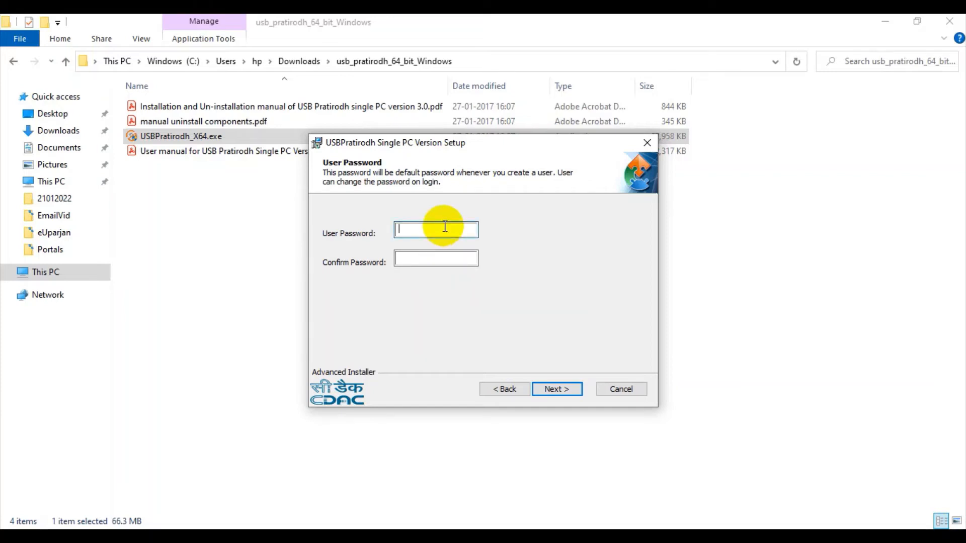
text(••••••••••)
click(447, 258)
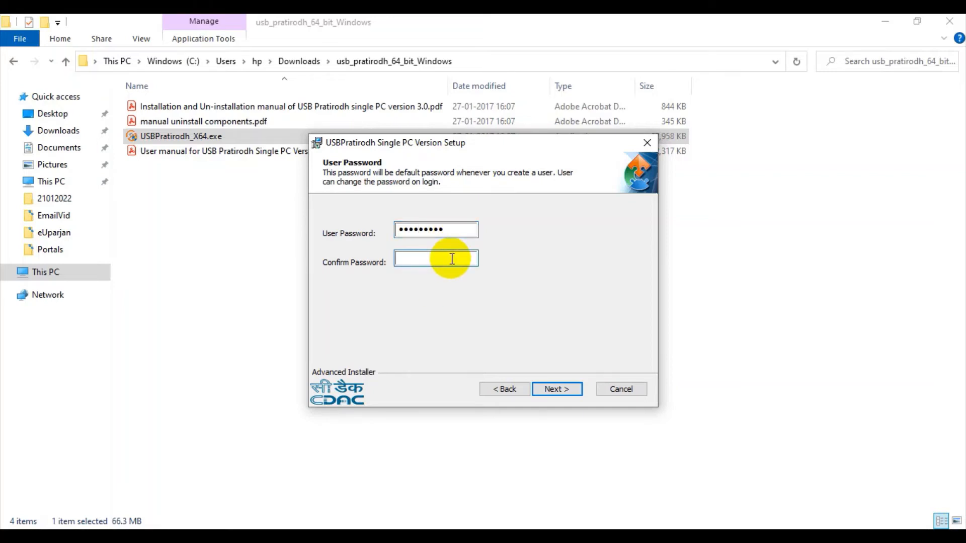
text(•••••••••)
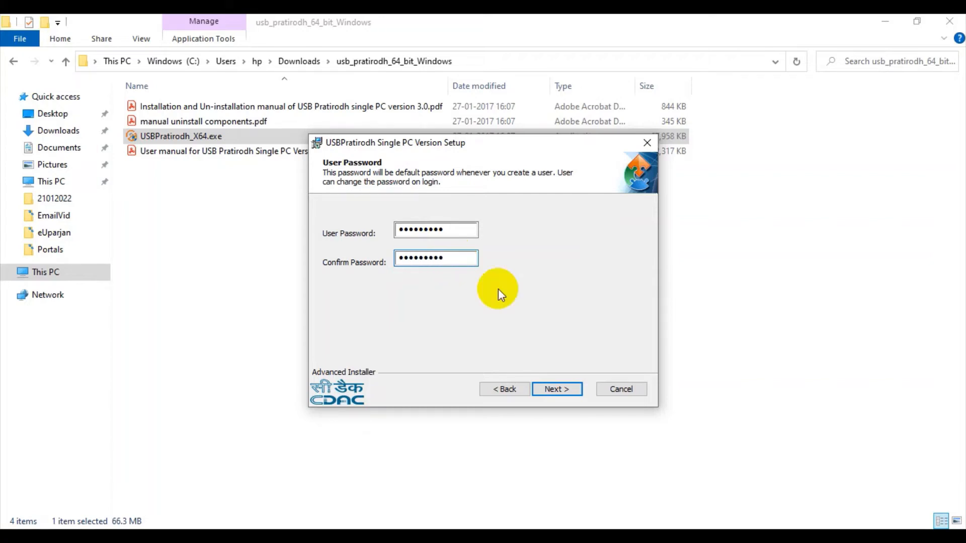
click(548, 394)
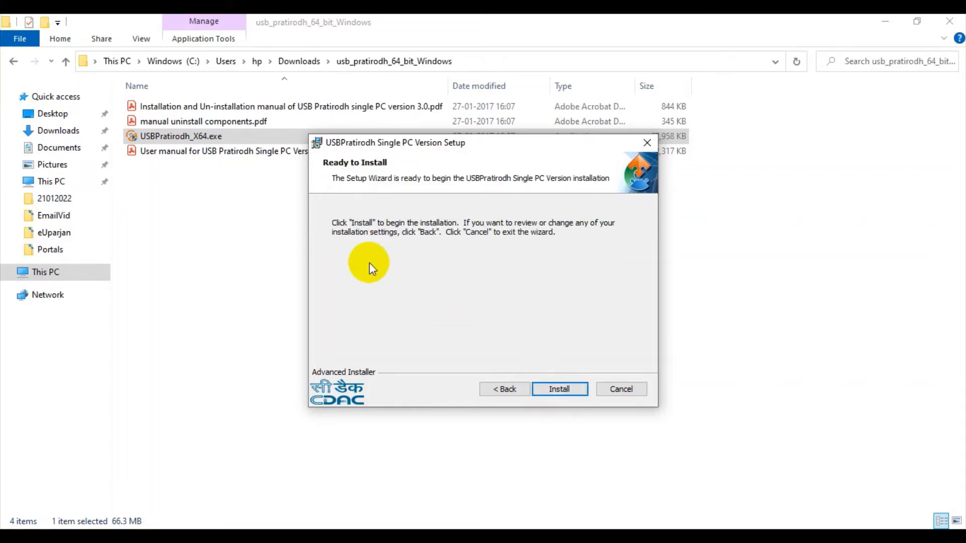
Step: Install USBPratirodh Single PC Version and finish the setup wizard
click(570, 391)
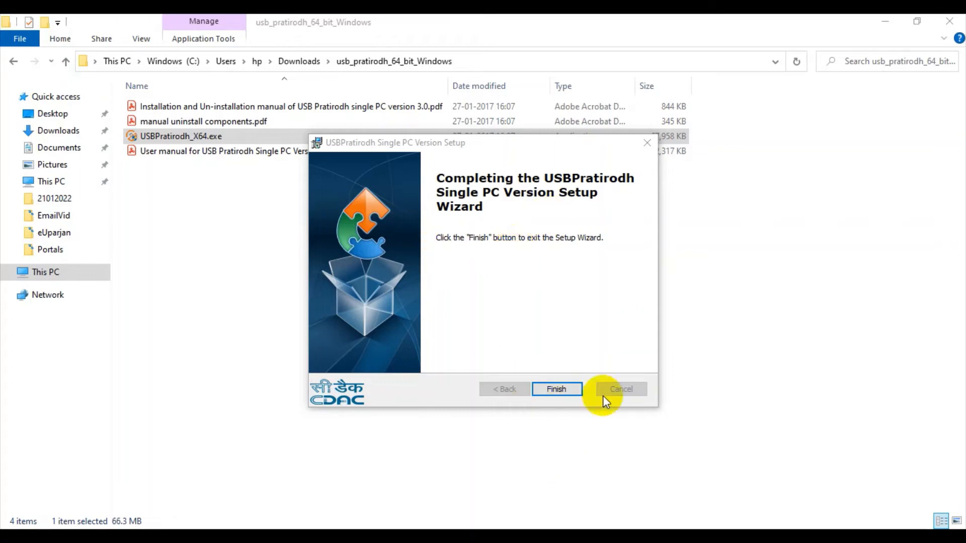
click(563, 392)
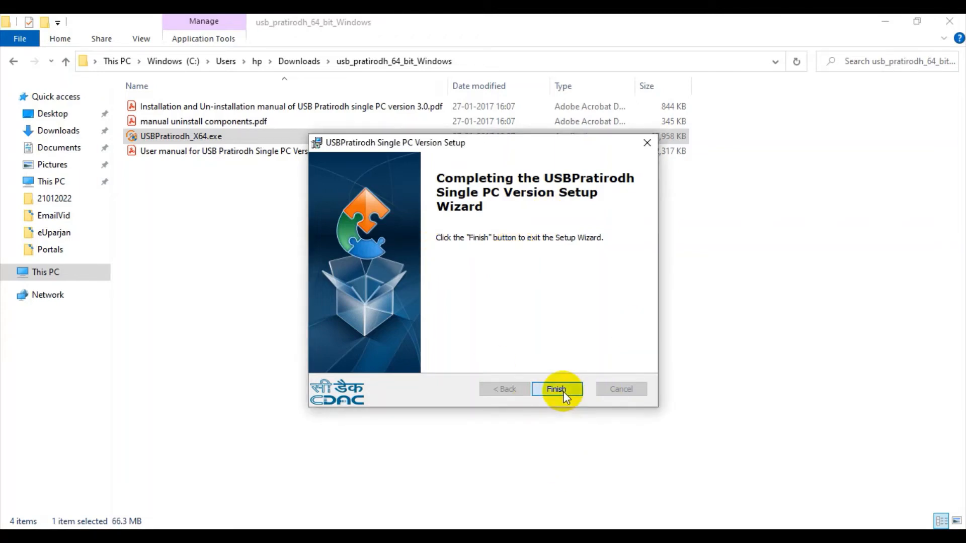
click(557, 389)
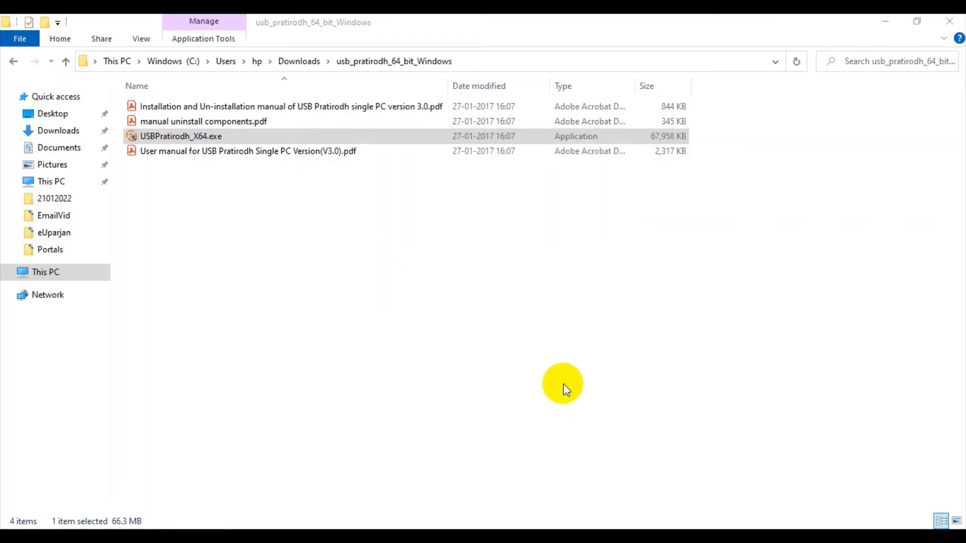
Step: Show the desktop and launch the USBPratirodh Admin Console from its shortcut
key(super+d)
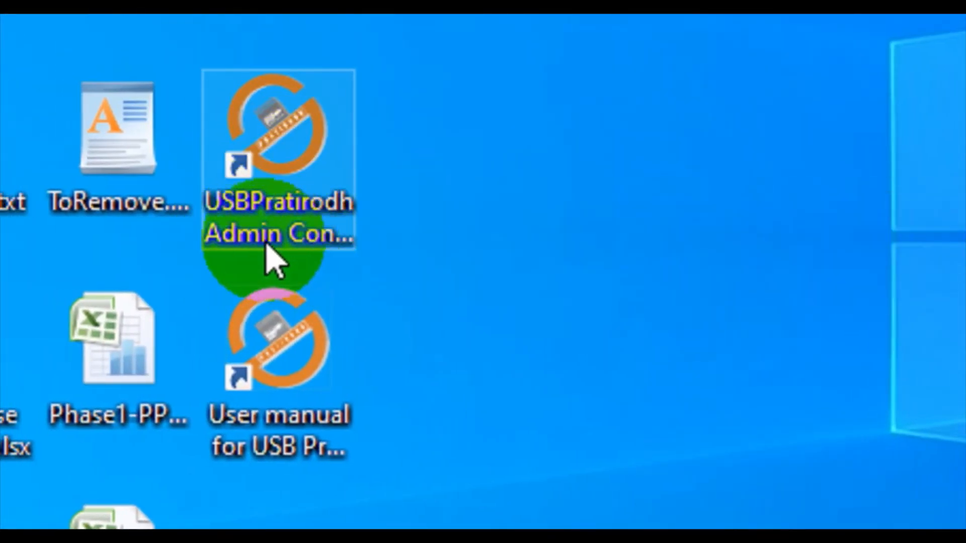
click(307, 204)
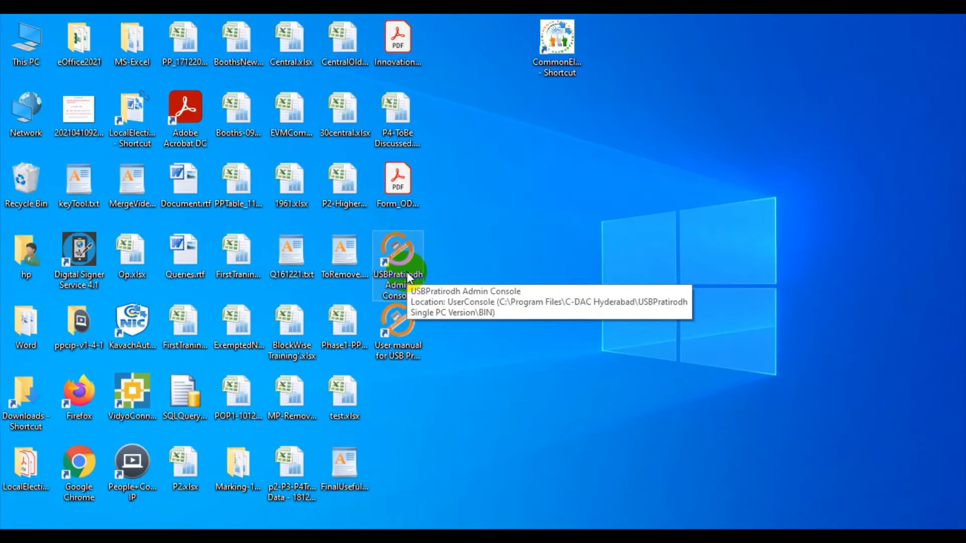
double_click(409, 278)
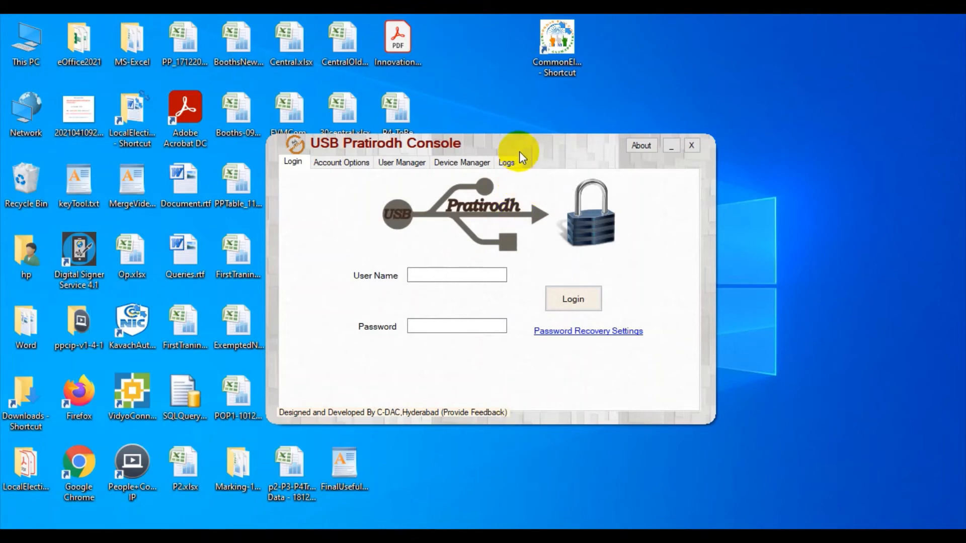
drag(522, 145, 510, 138)
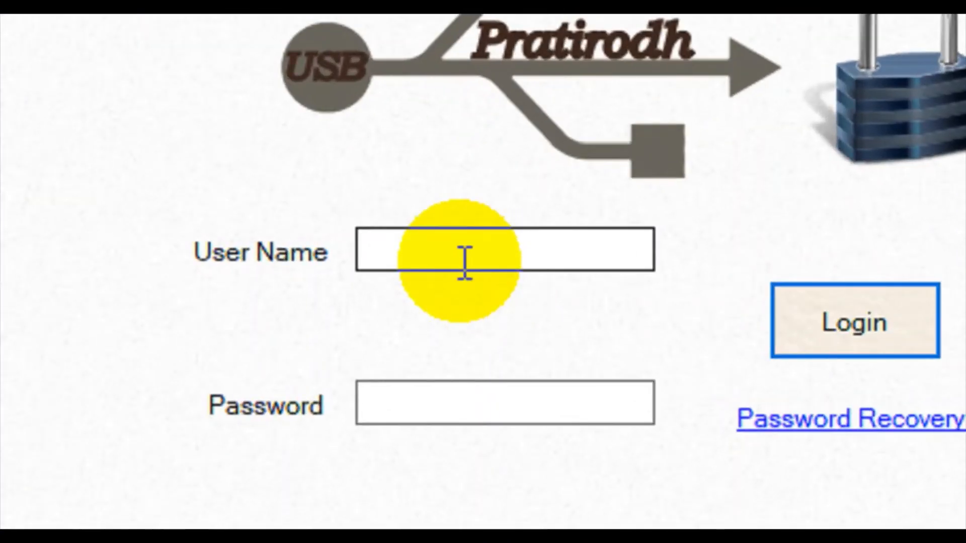
Step: Log in to the console as TestingUSB with the administrator password and dismiss the login message
click(465, 262)
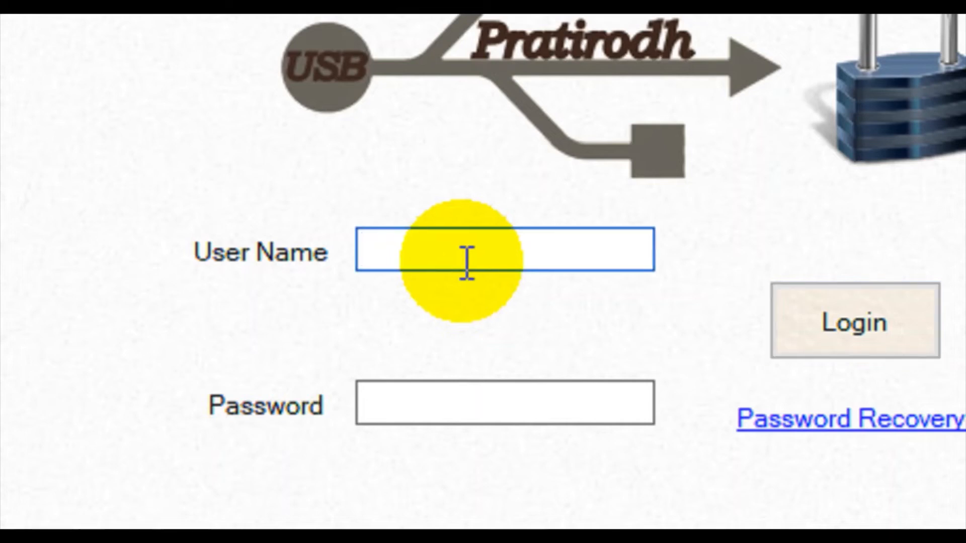
text(Testi)
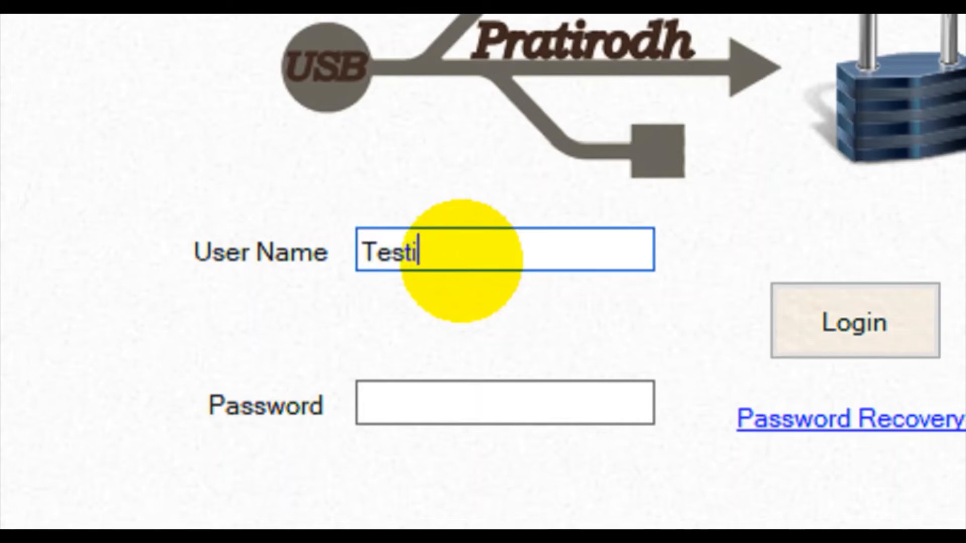
text(ngU)
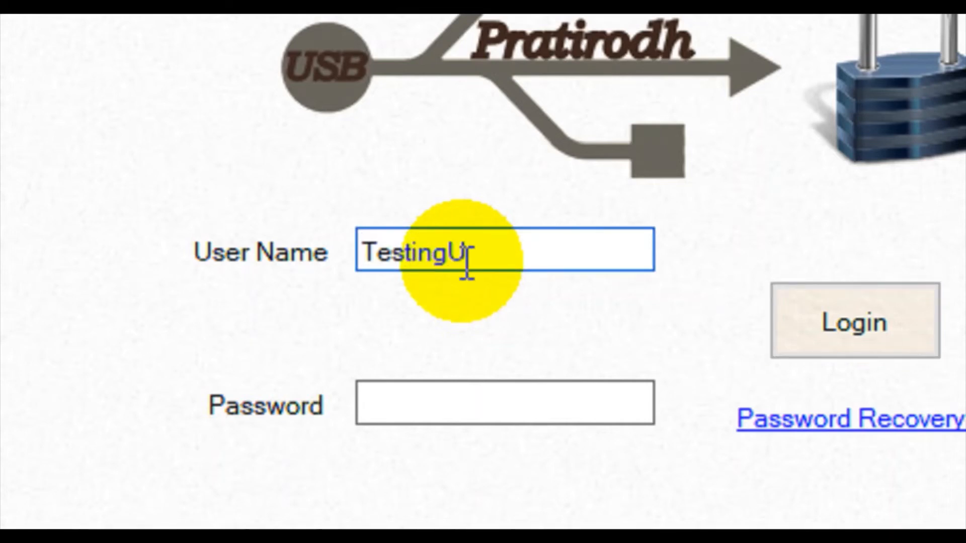
text(SB)
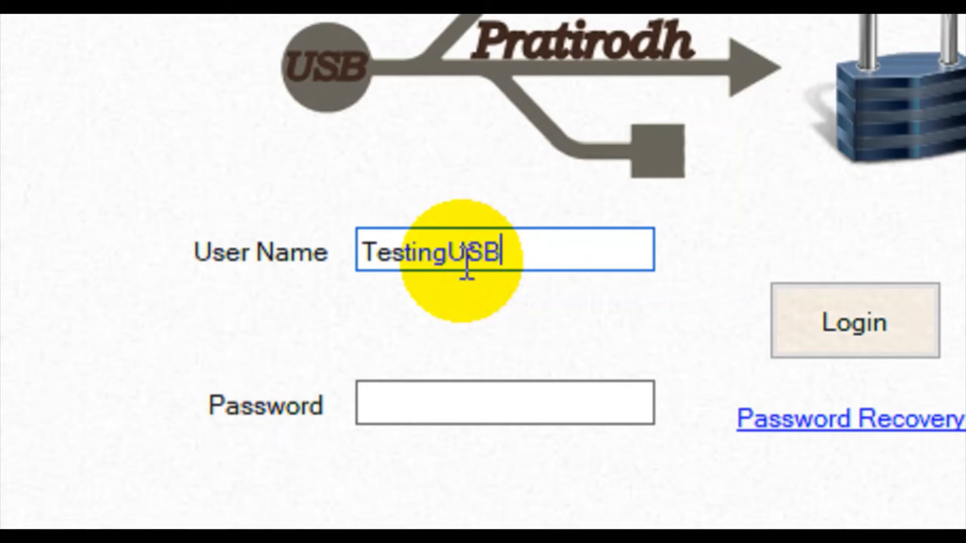
key(Tab)
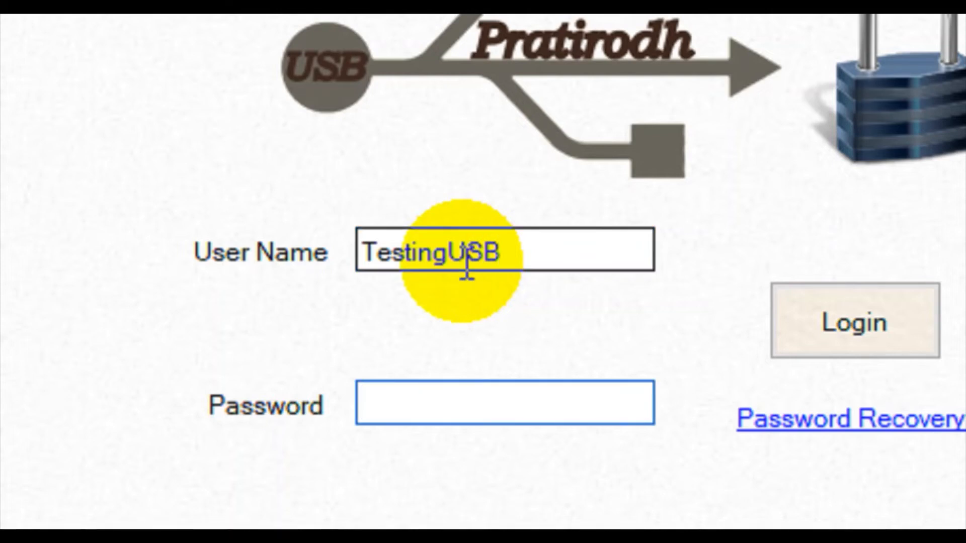
text(•••••)
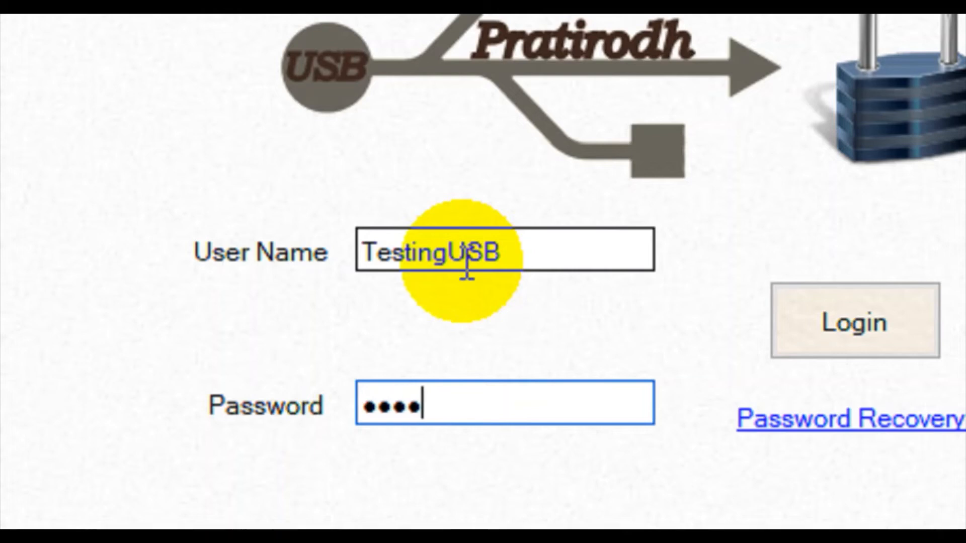
text(••••)
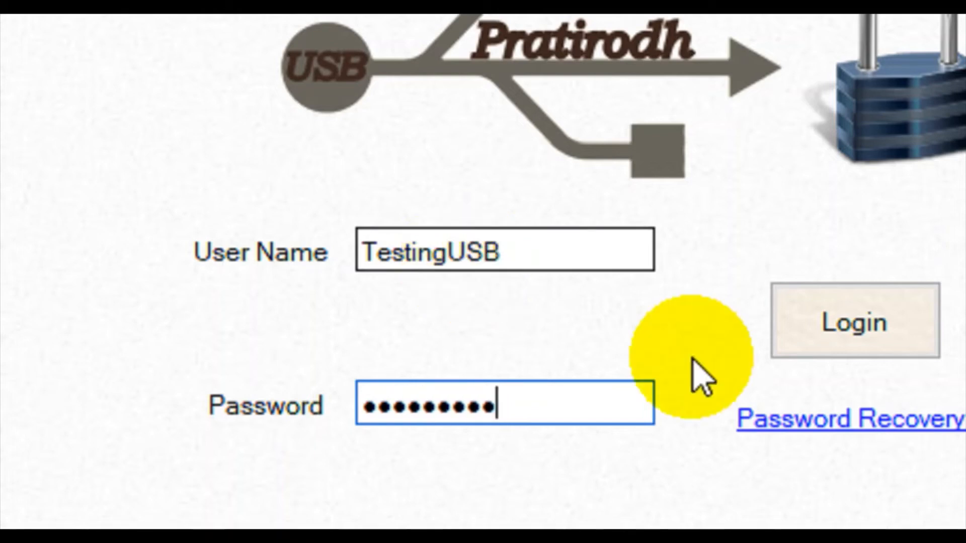
click(873, 327)
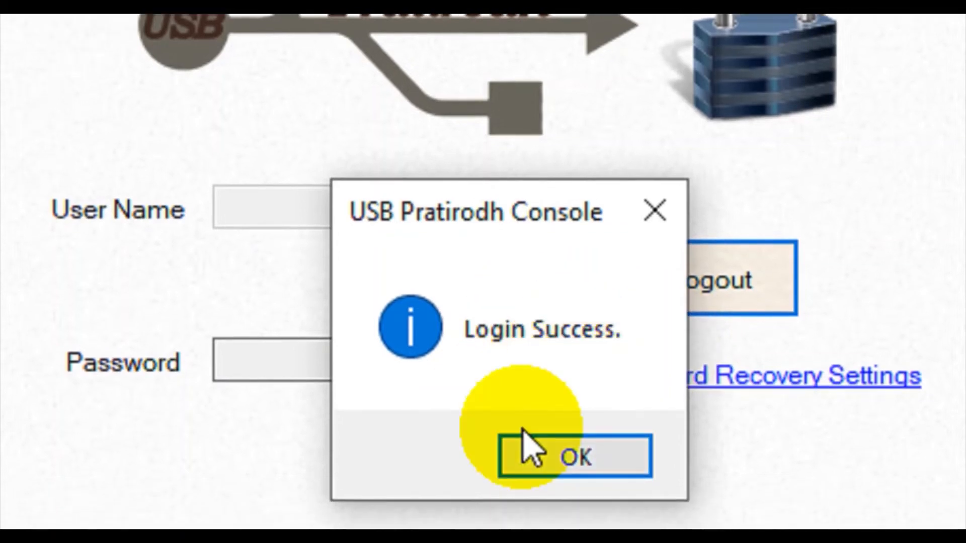
click(523, 434)
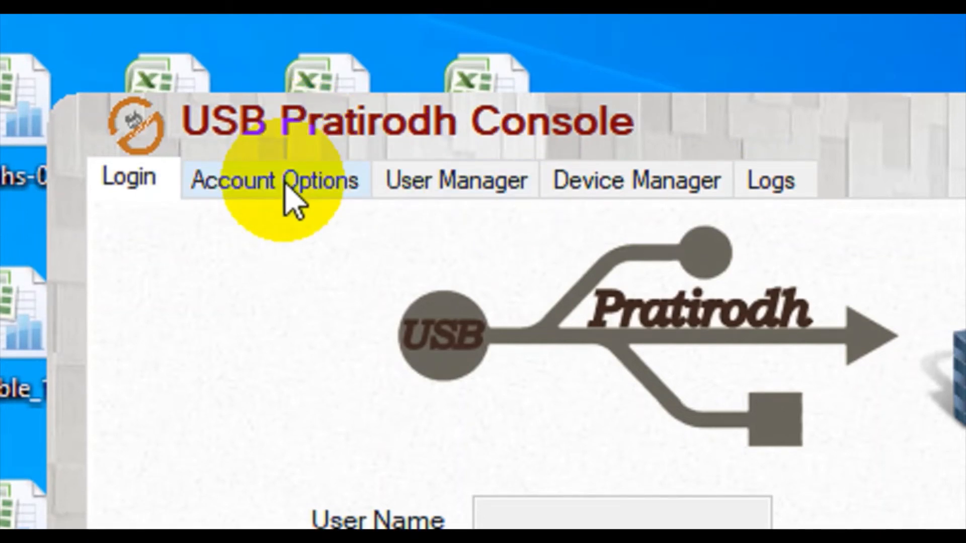
Step: View the account options and add a new user named Self in User Manager
click(286, 184)
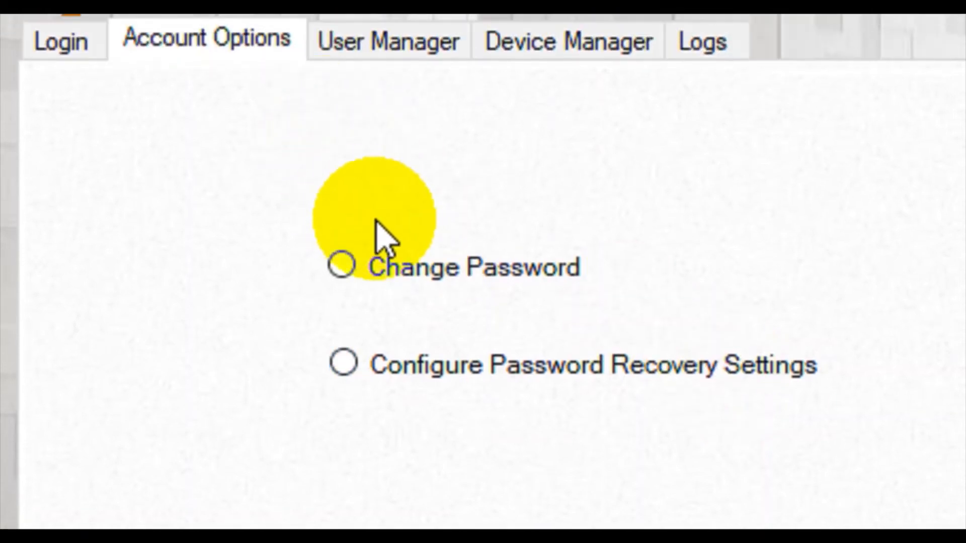
click(389, 93)
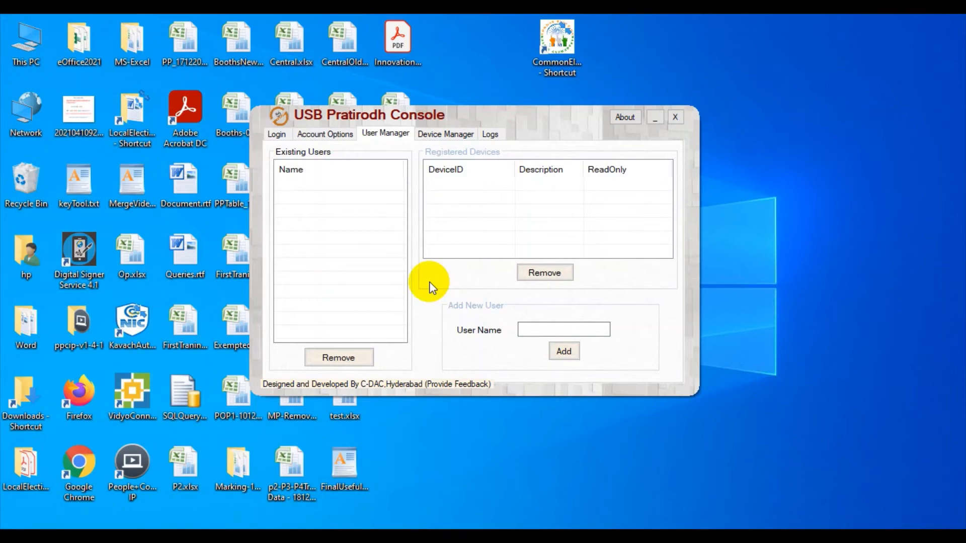
click(554, 328)
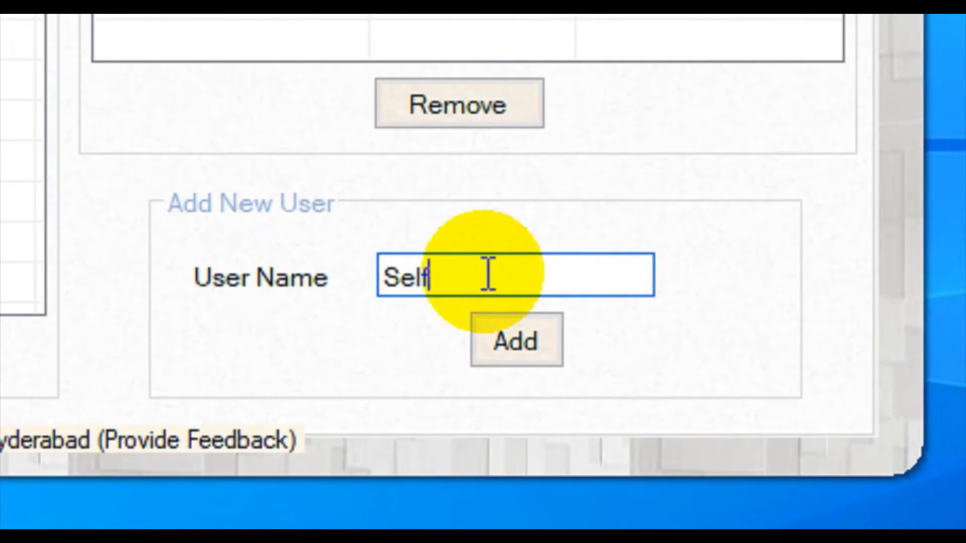
click(500, 341)
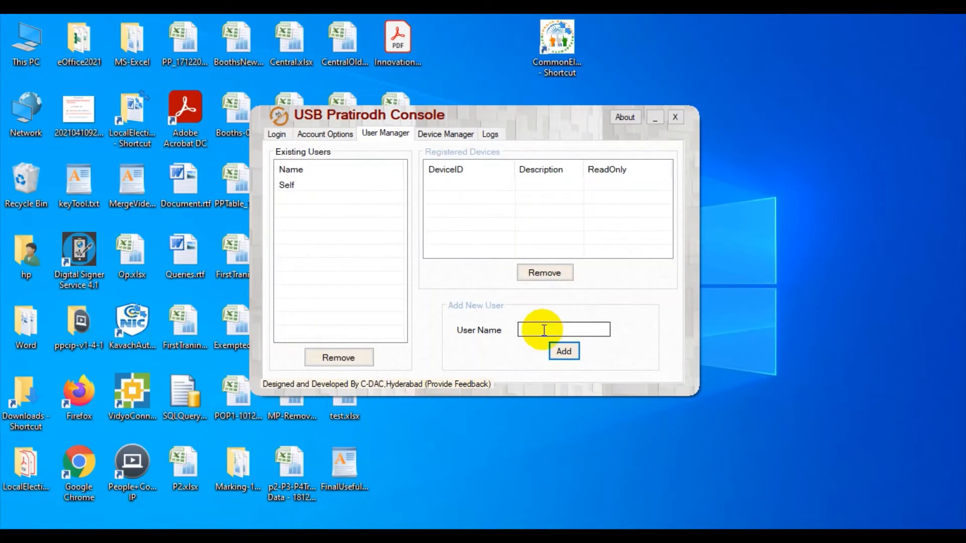
Step: Add a second user with the person's first name and select that entry among the existing users
click(542, 332)
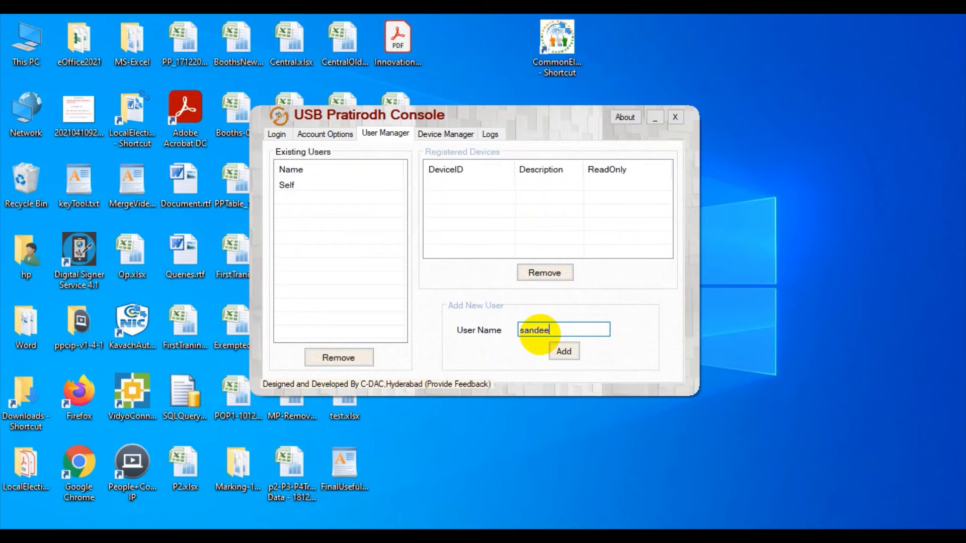
click(559, 355)
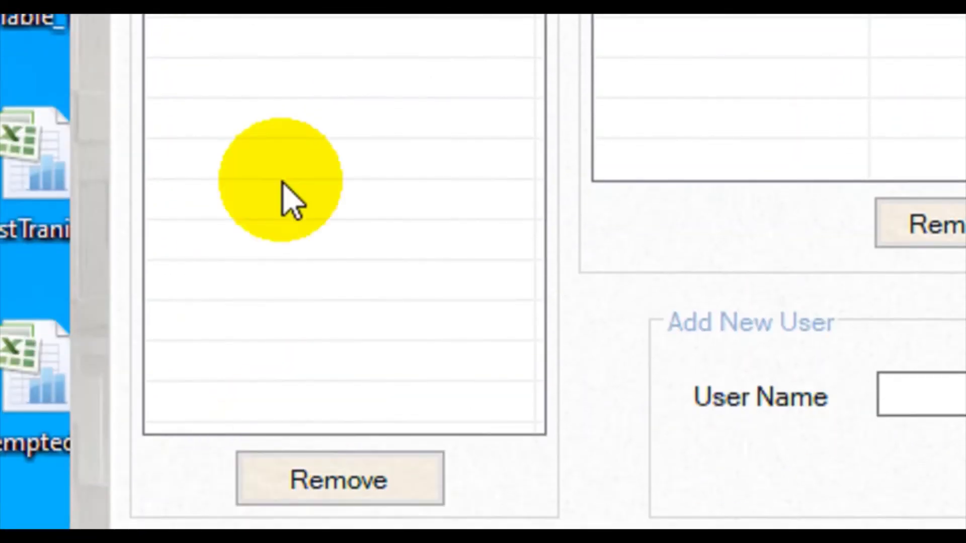
click(244, 147)
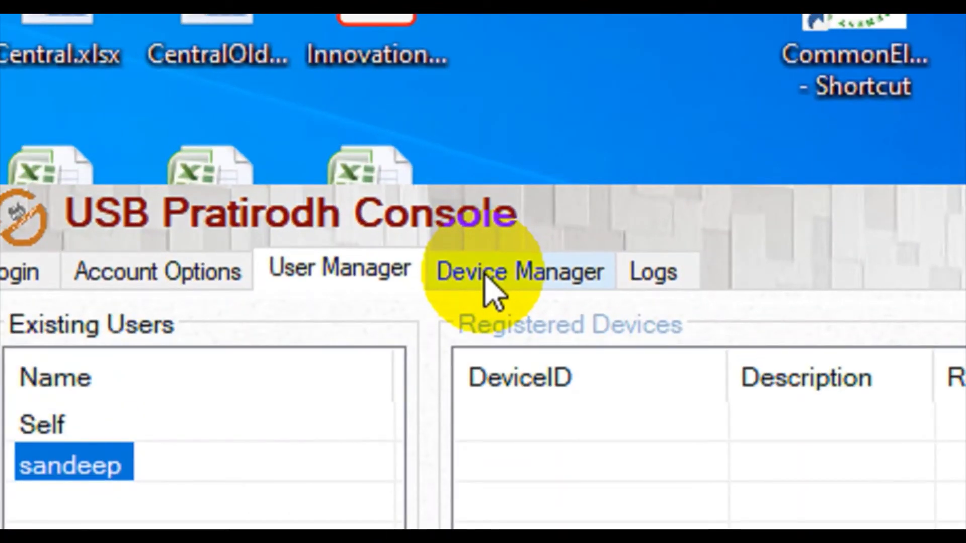
Step: Open Device Manager, agree to register the newly attached USB device with existing users, and inspect its device ID
click(433, 135)
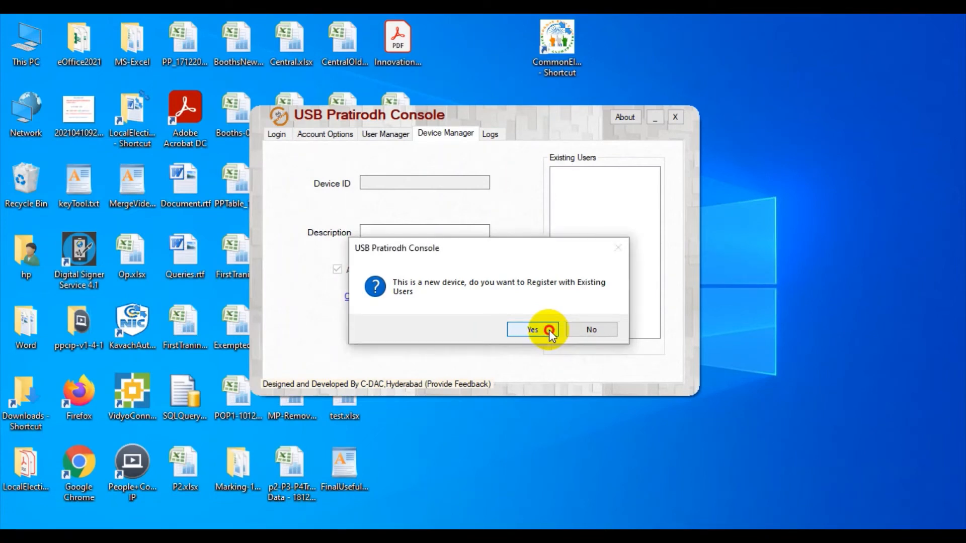
click(548, 330)
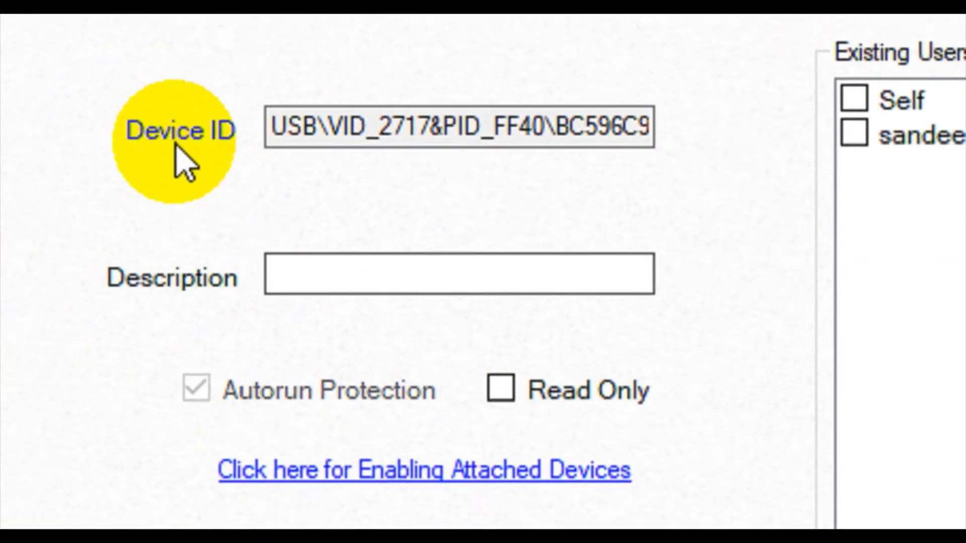
drag(279, 129, 673, 168)
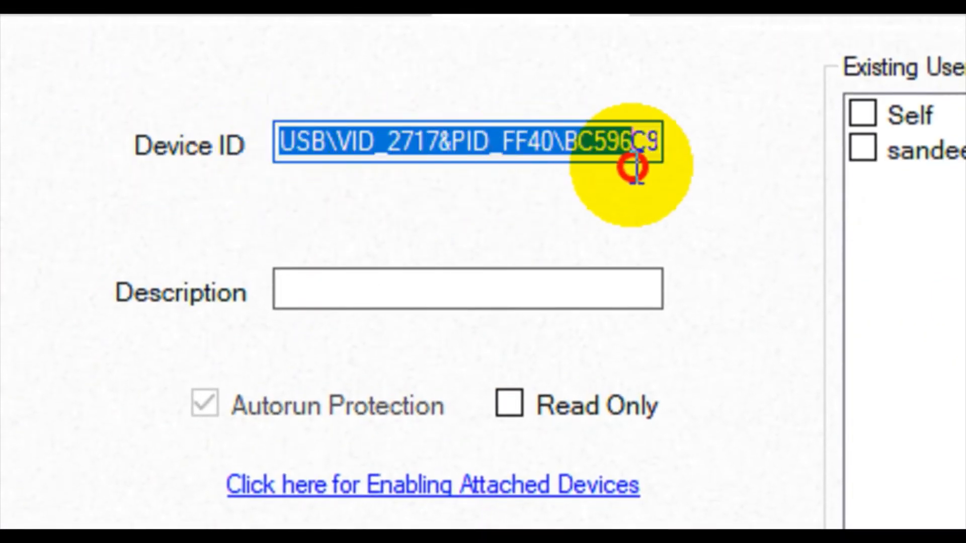
click(517, 144)
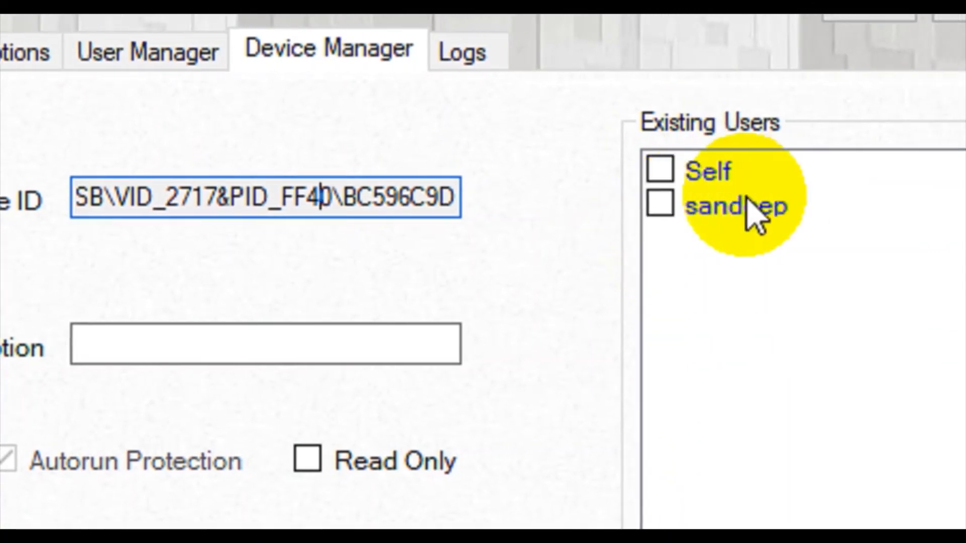
Step: Register the attached USB device for the user Self, with Read Only off and no description, and dismiss the success message
click(671, 173)
click(665, 172)
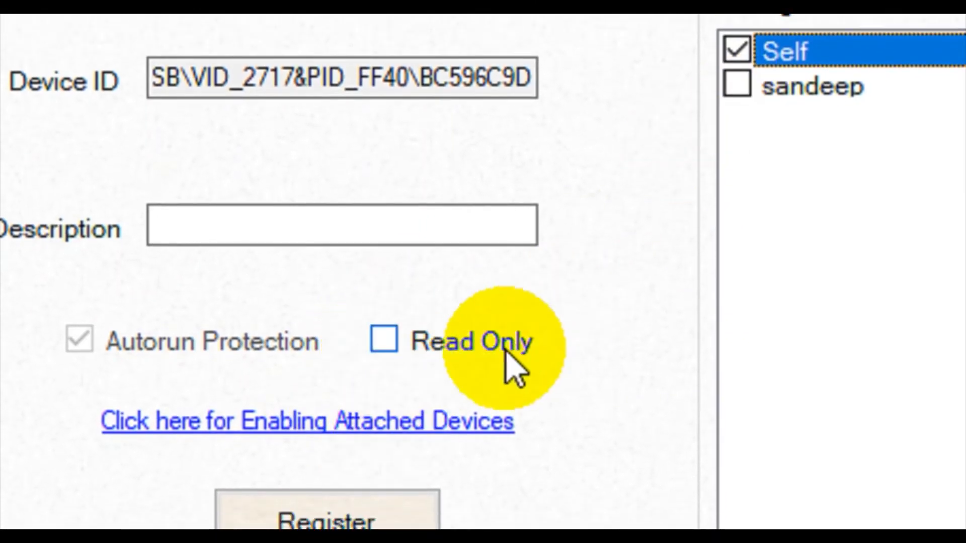
click(398, 338)
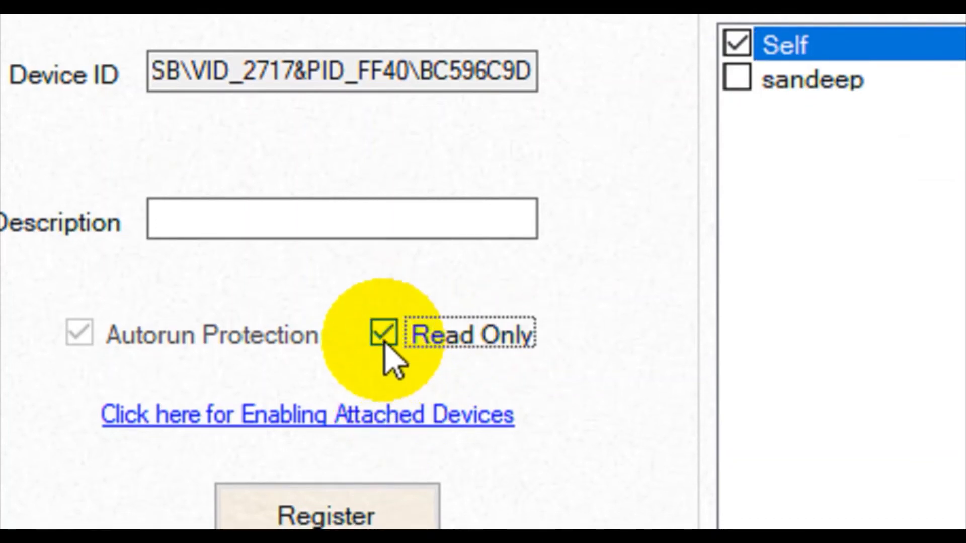
click(384, 342)
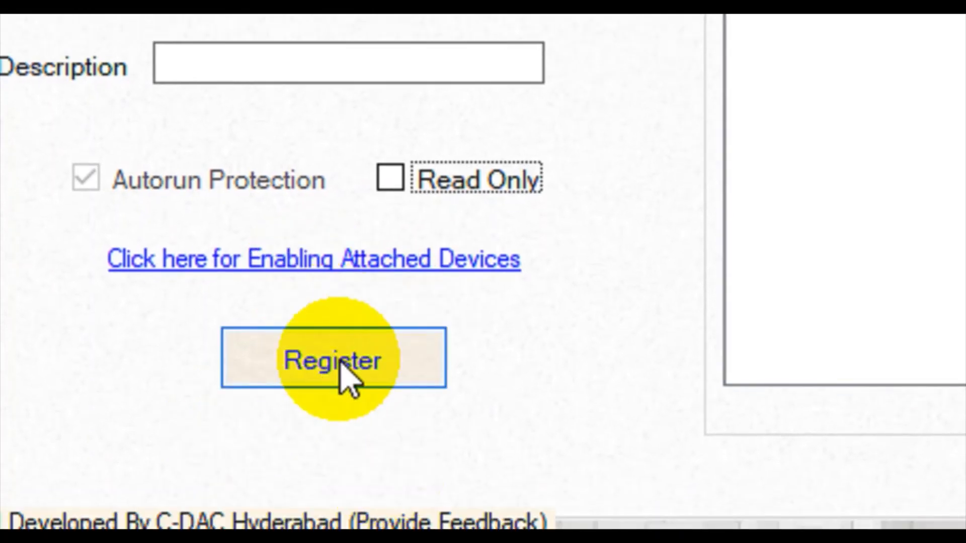
click(340, 362)
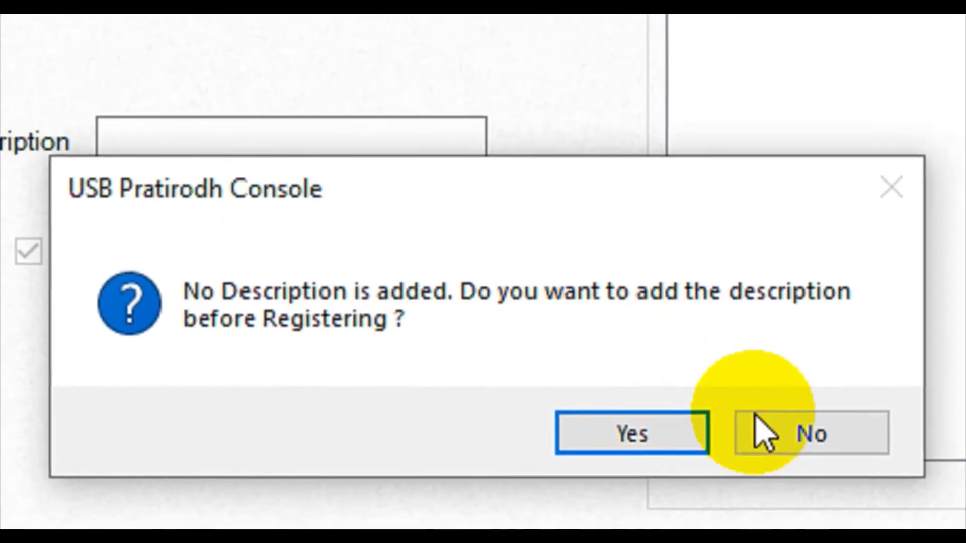
click(775, 432)
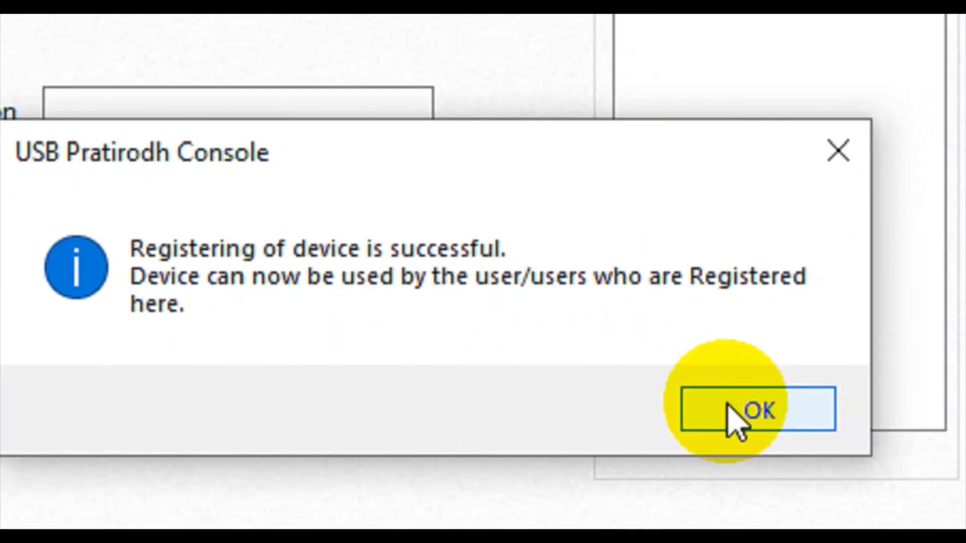
click(729, 407)
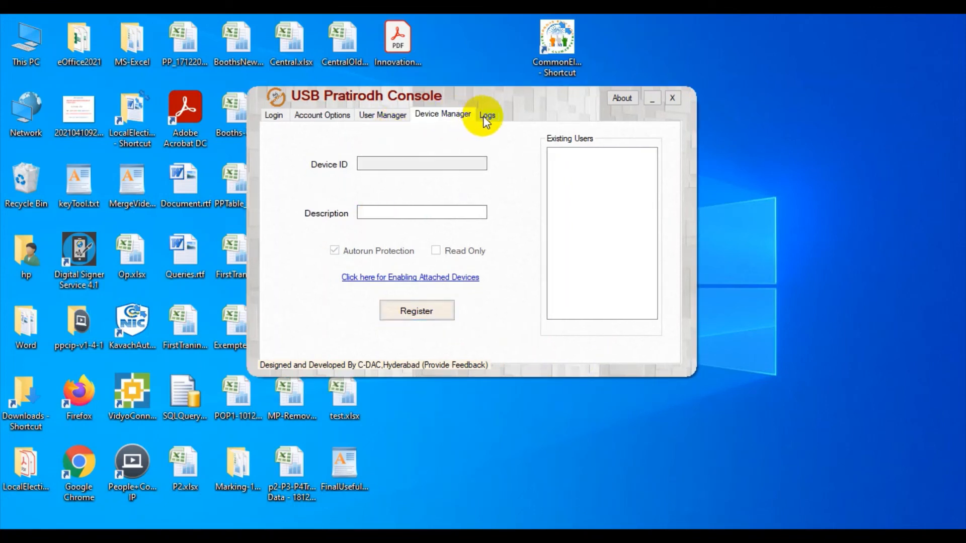
Step: Check the logs, compare the registered devices of both existing users in User Manager, and select the device registered to Self
click(484, 116)
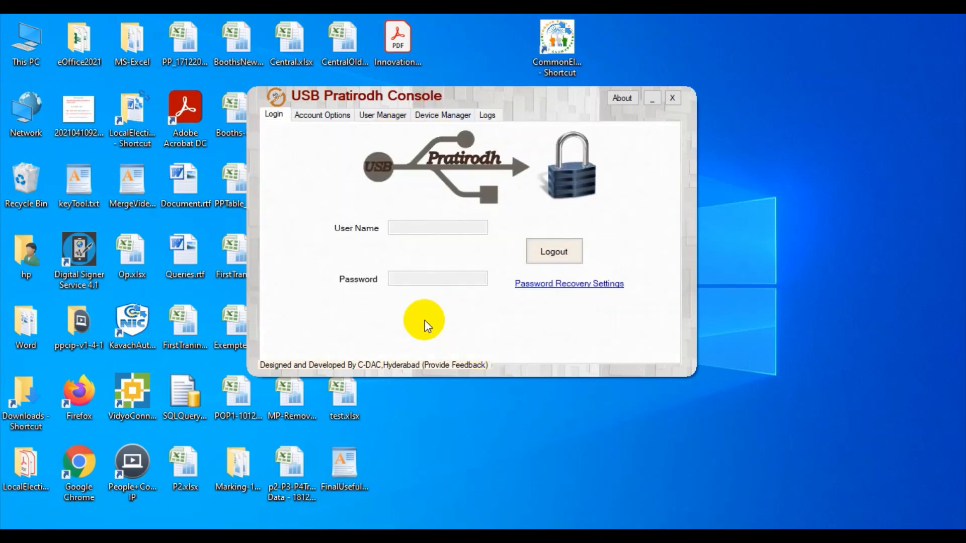
click(441, 116)
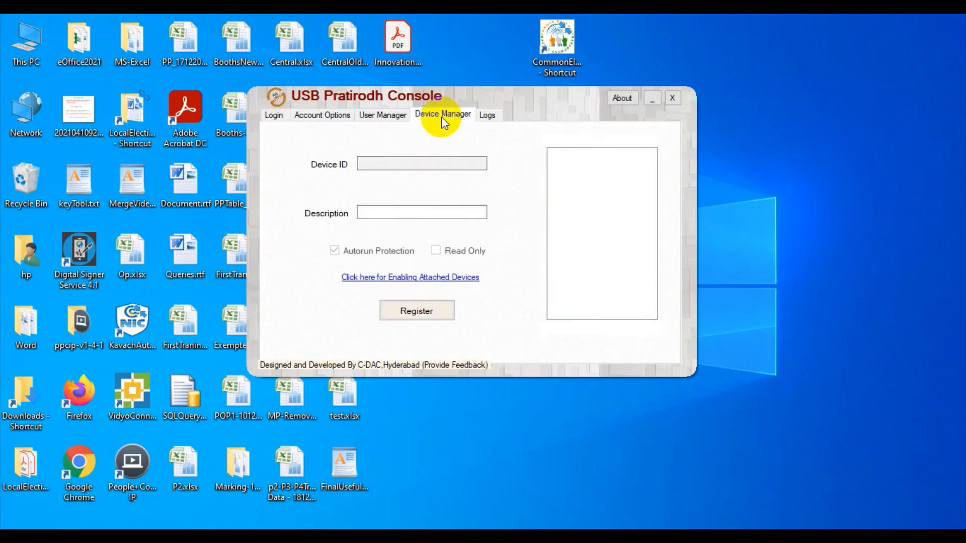
click(385, 116)
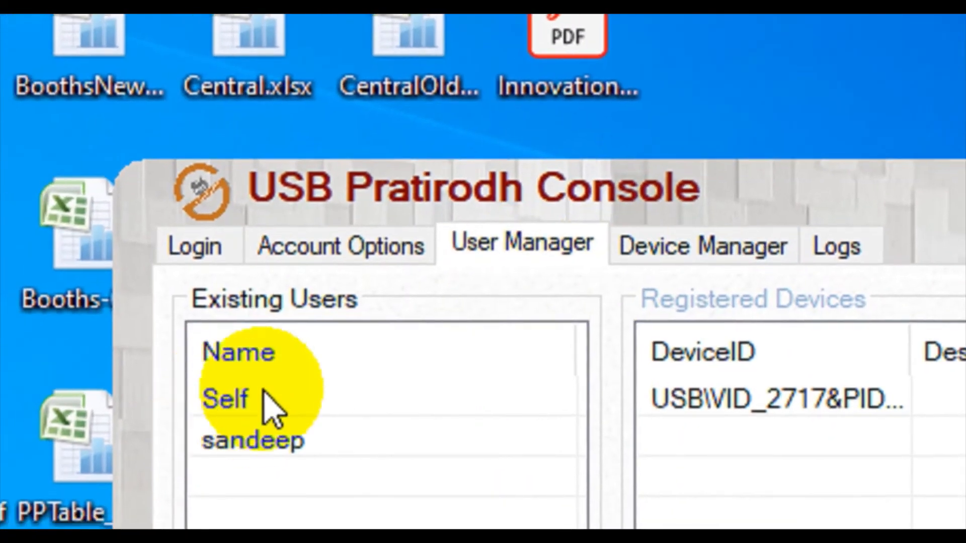
click(256, 439)
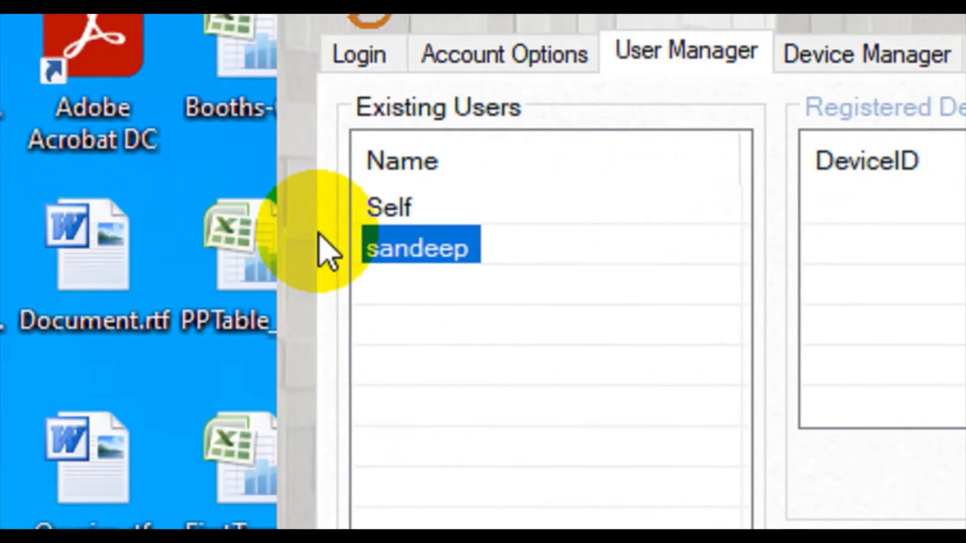
click(392, 216)
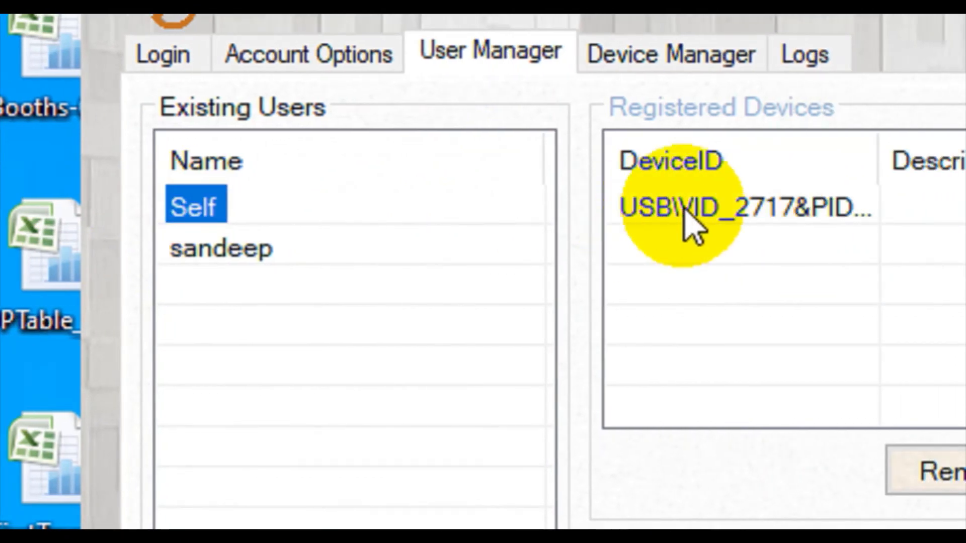
click(787, 209)
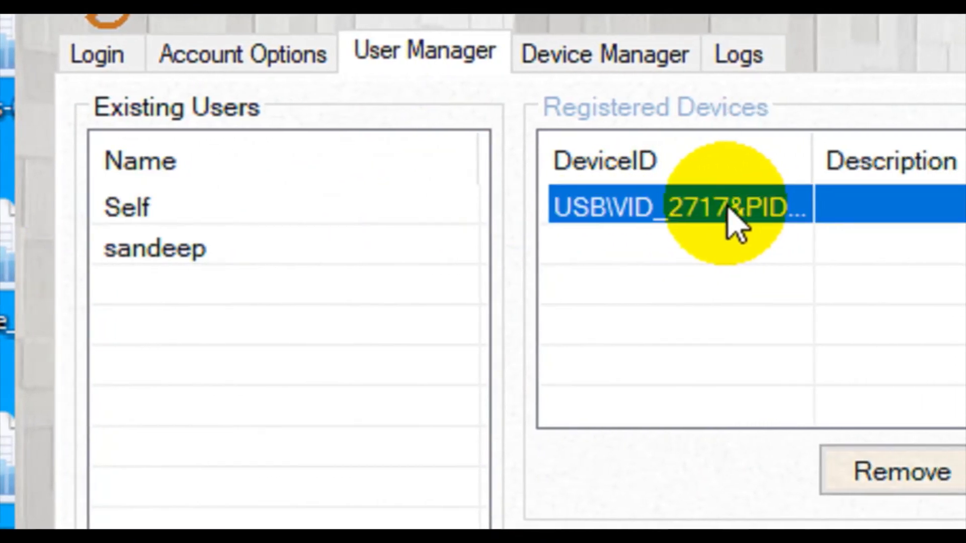